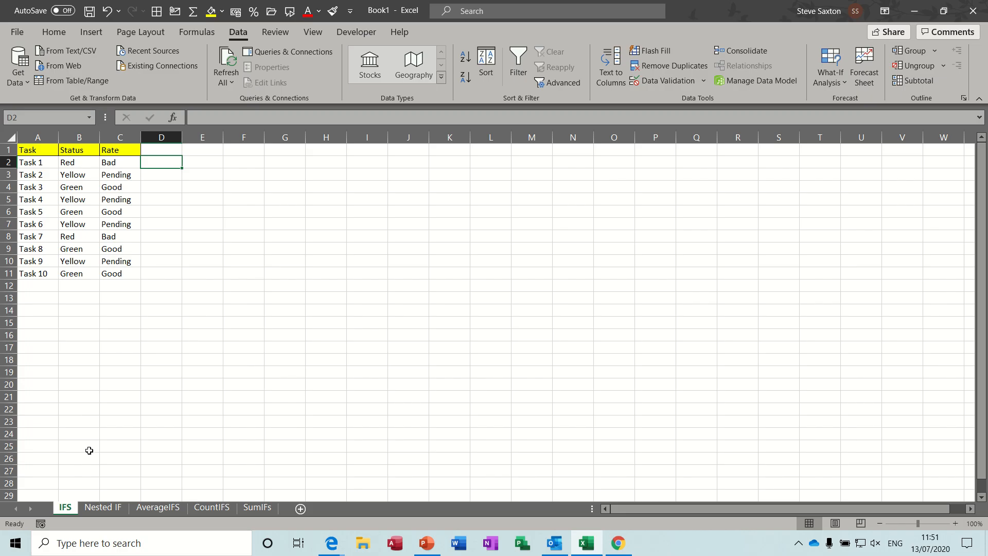
# - Examine the existing IFS formula in the Rate column and the Status values it refers to
pyautogui.click(111, 163)
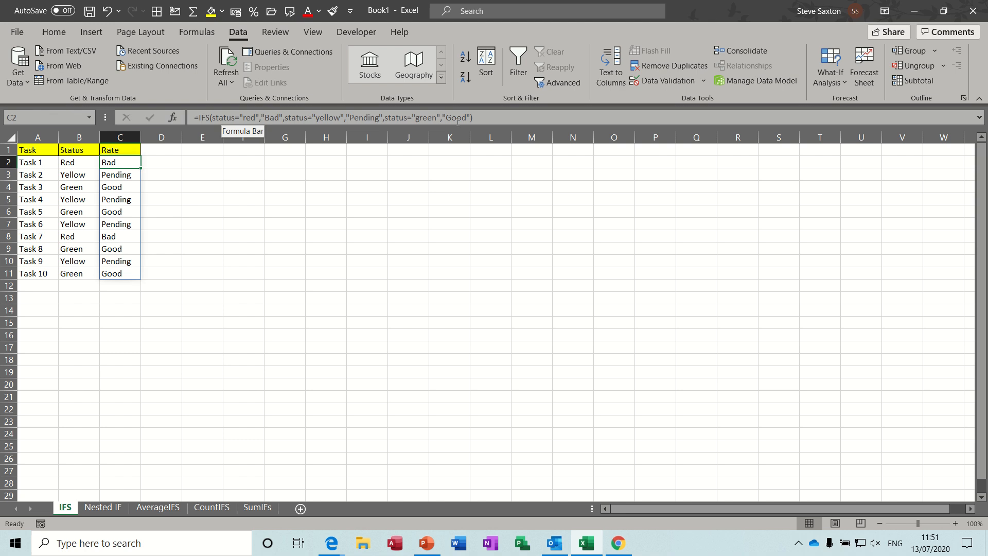
pyautogui.click(75, 163)
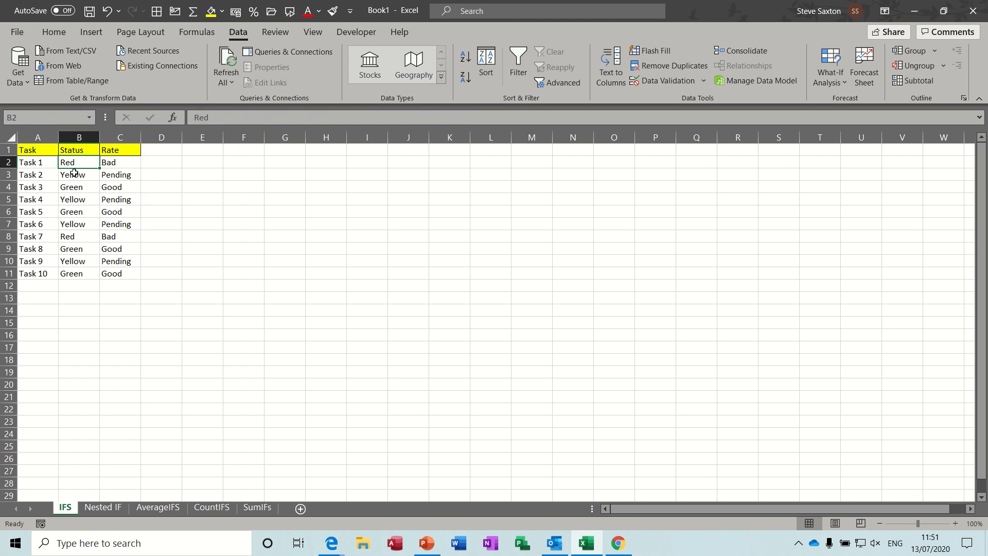
pyautogui.click(78, 175)
pyautogui.click(78, 162)
pyautogui.click(78, 175)
pyautogui.click(80, 163)
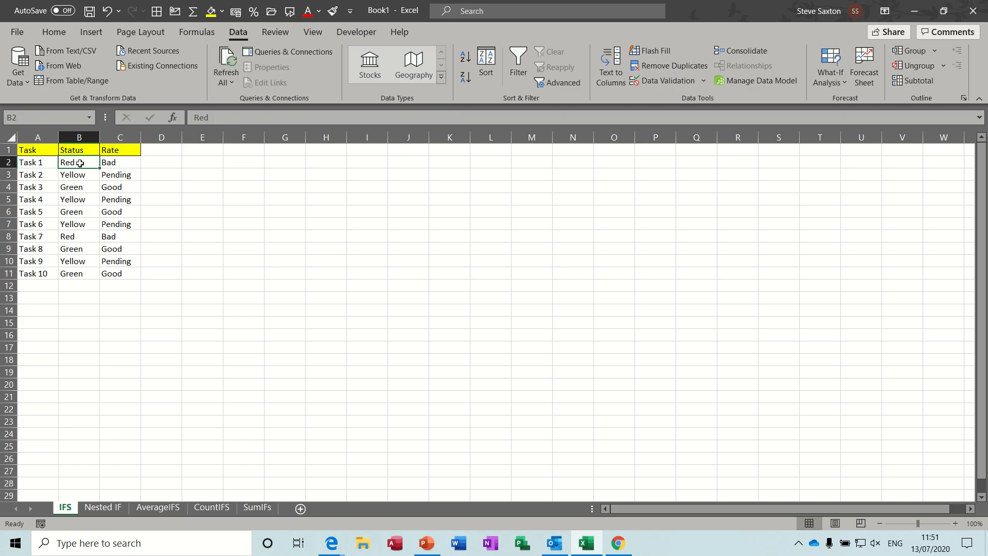
pyautogui.click(116, 163)
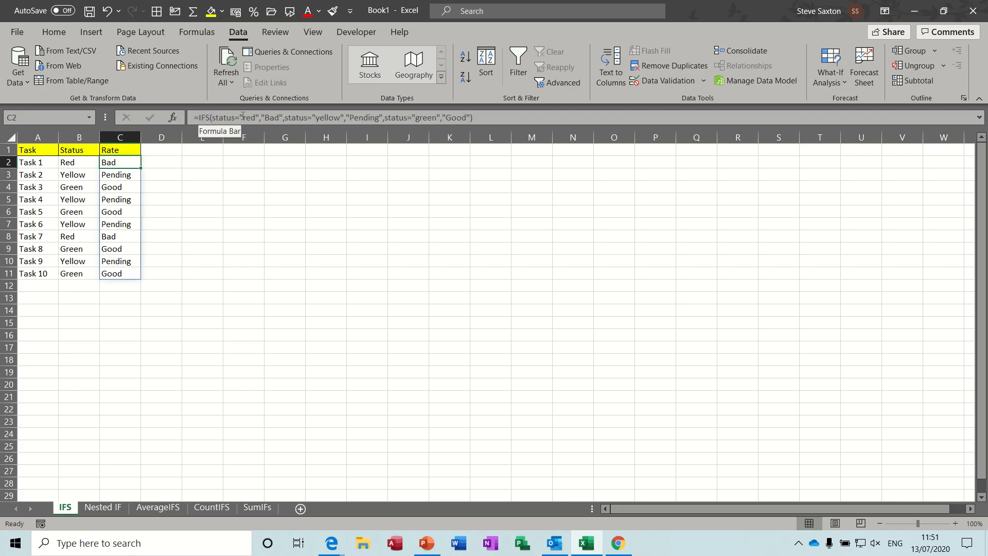
pyautogui.click(164, 163)
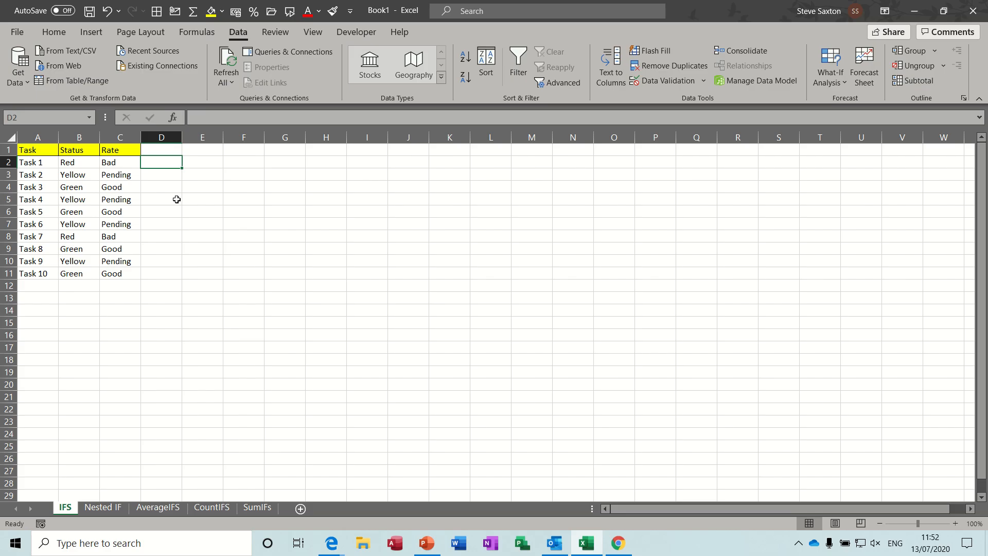
# - Start an IFS formula in D2 that returns "Bad" when status equals "red"
pyautogui.write('=ifs(')
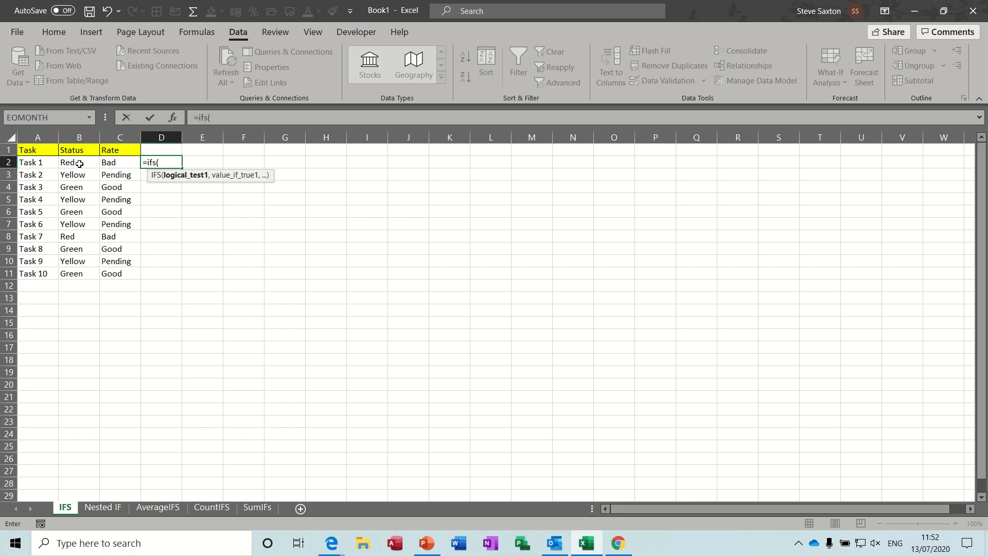
pyautogui.write('status')
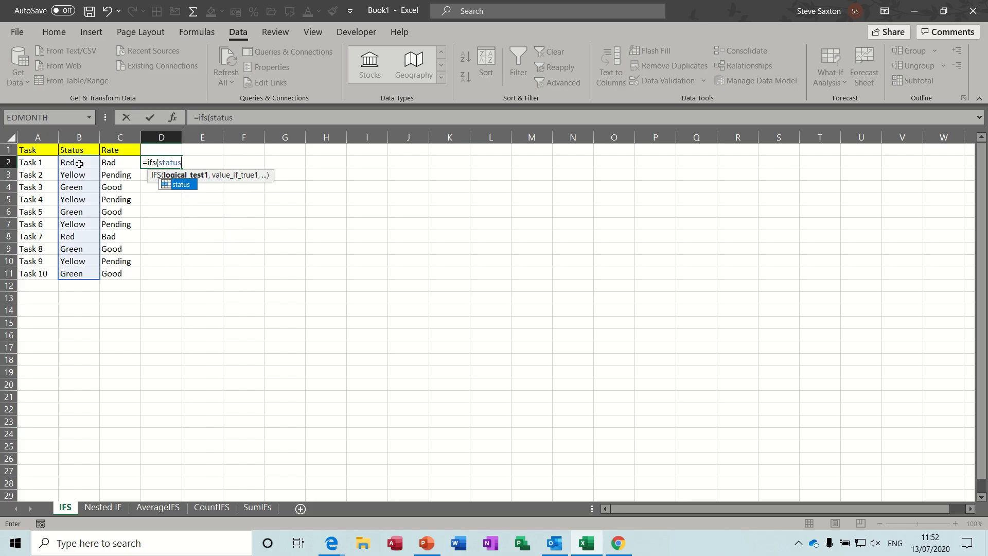
pyautogui.write('=')
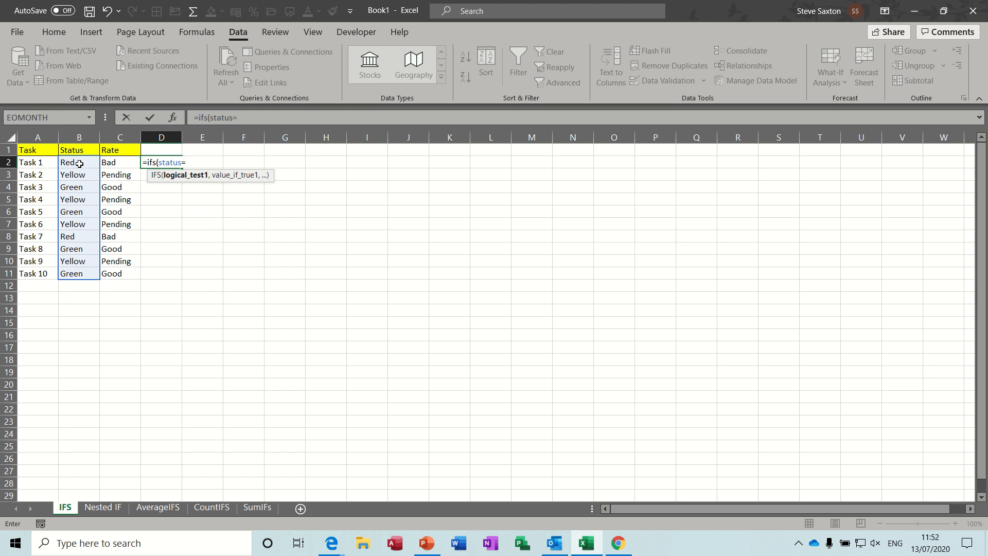
pyautogui.write('"red",')
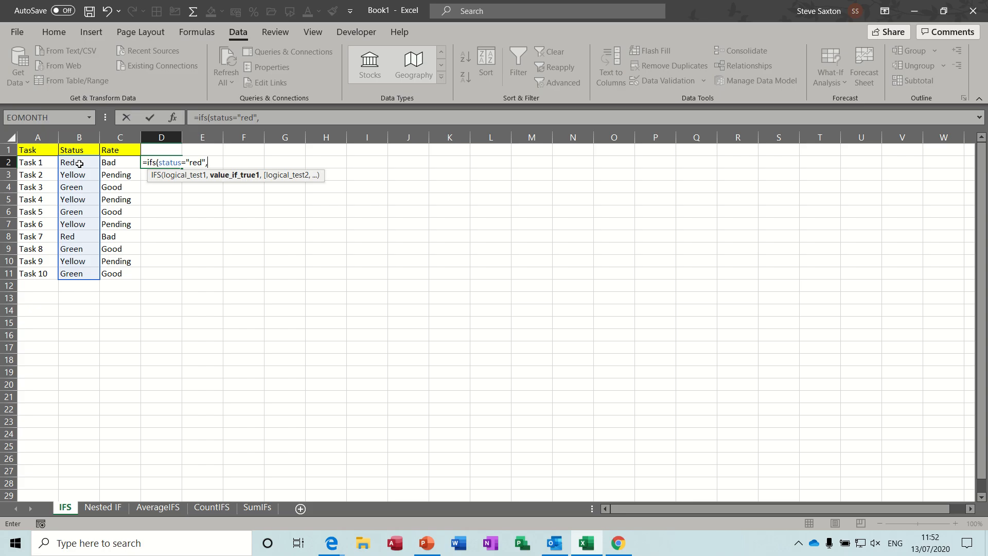
pyautogui.write('"Bad",')
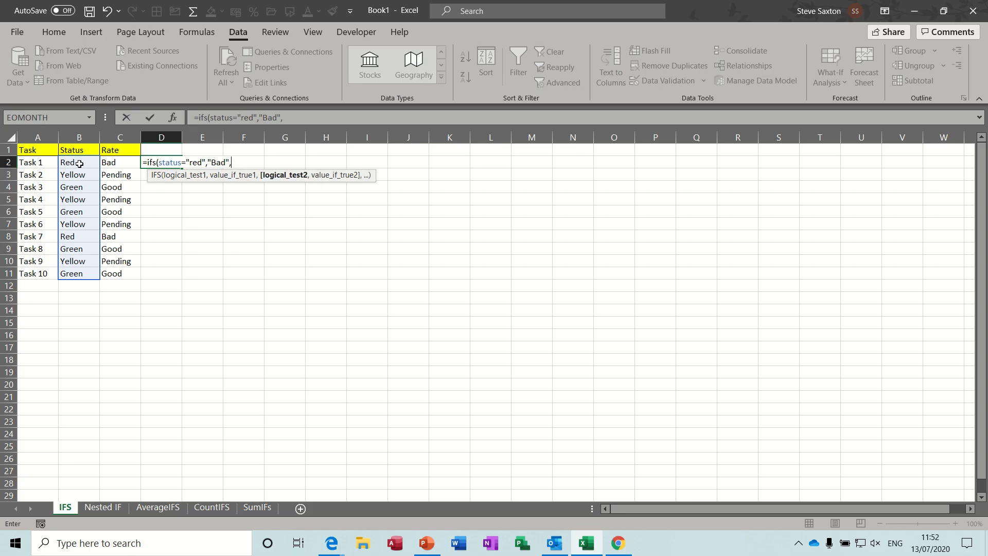
pyautogui.write('st')
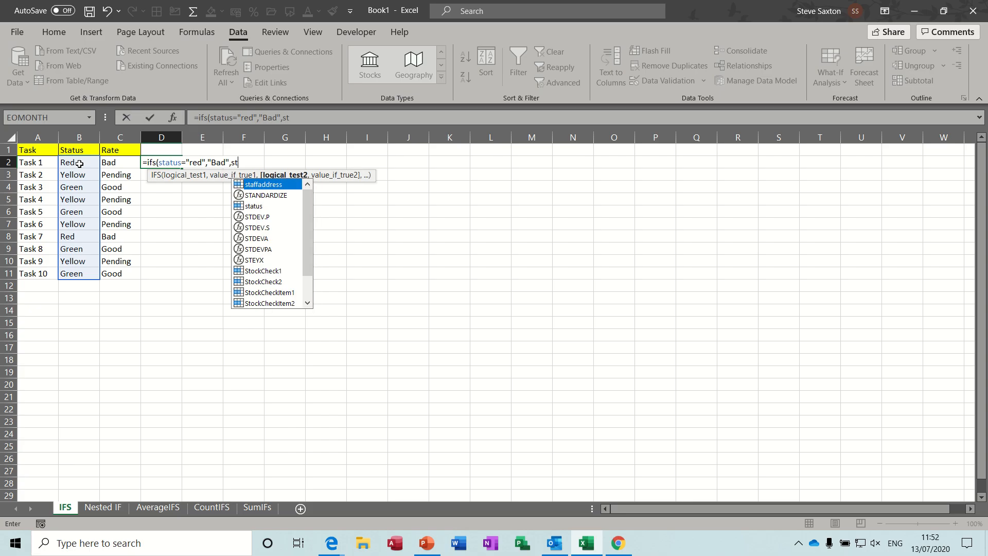
pyautogui.write('atus')
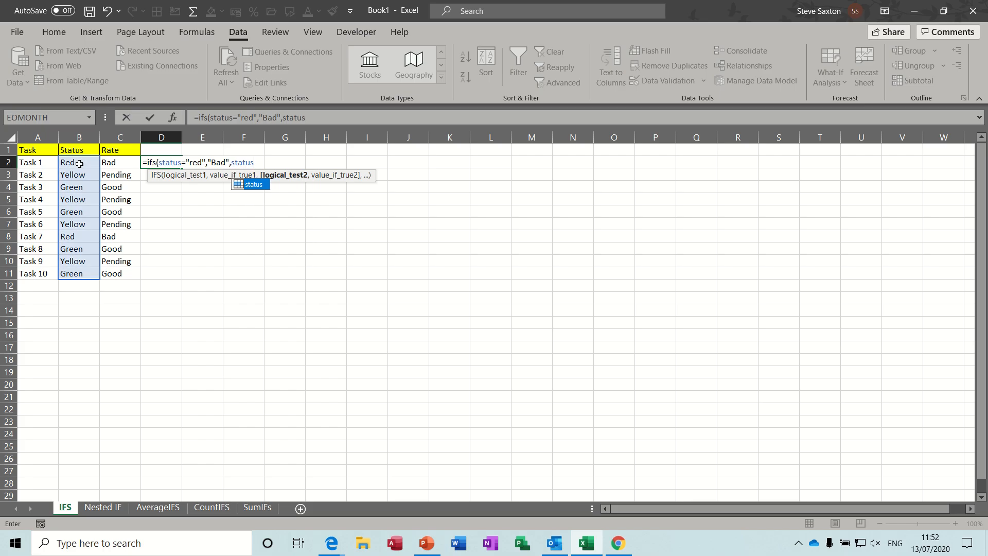
pyautogui.write('=Y')
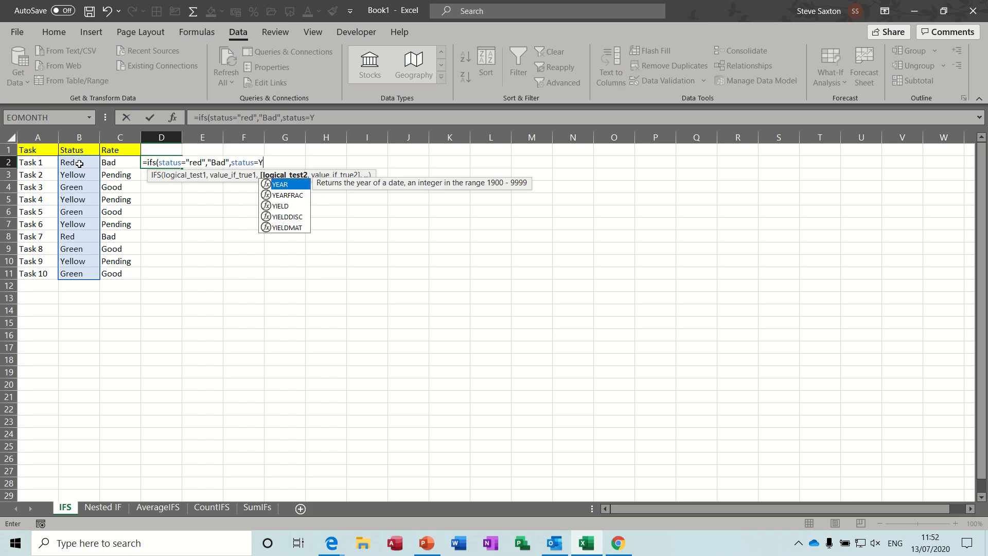
# - Add a second condition to the formula returning "Pending" when status equals "yellow"
pyautogui.press('BackSpace')
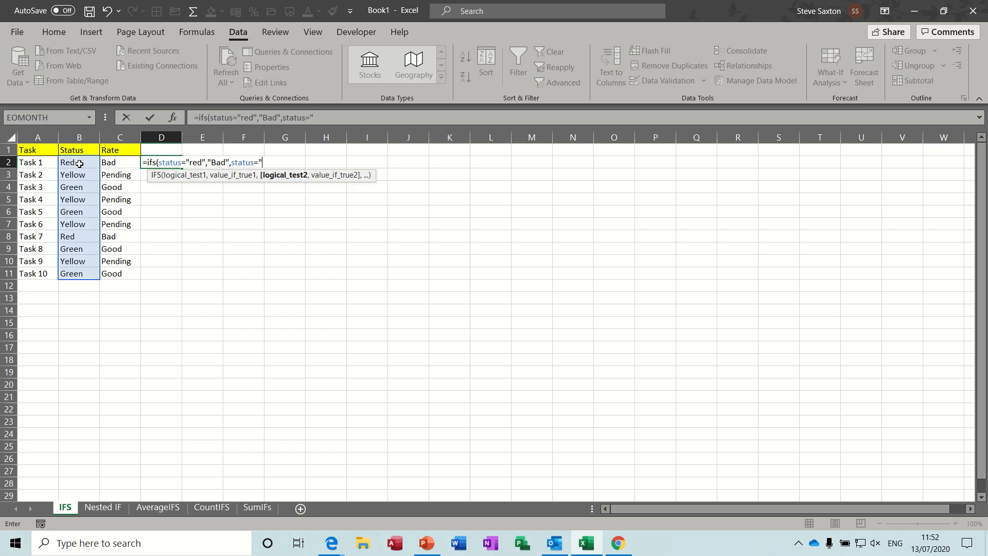
pyautogui.write('"yellow",')
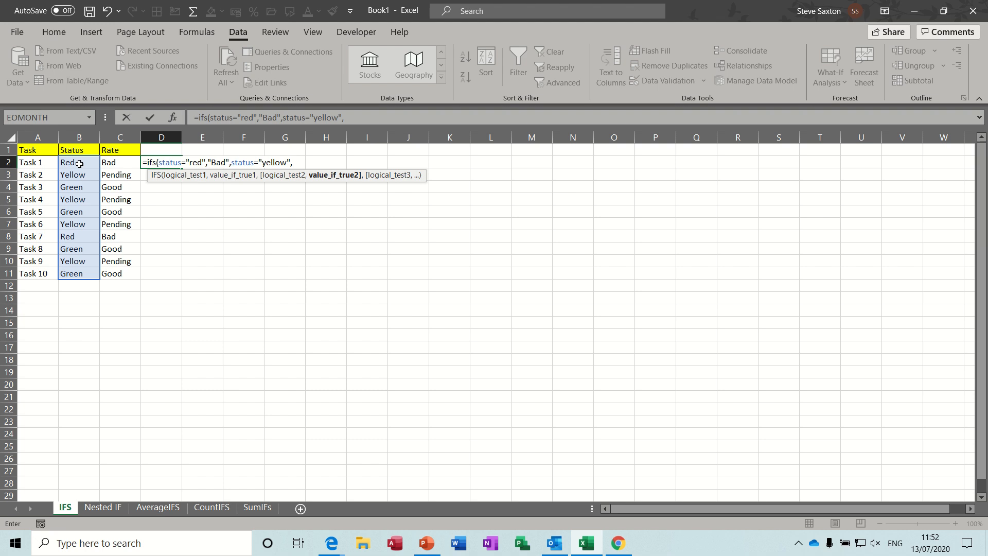
pyautogui.write('"Pending",')
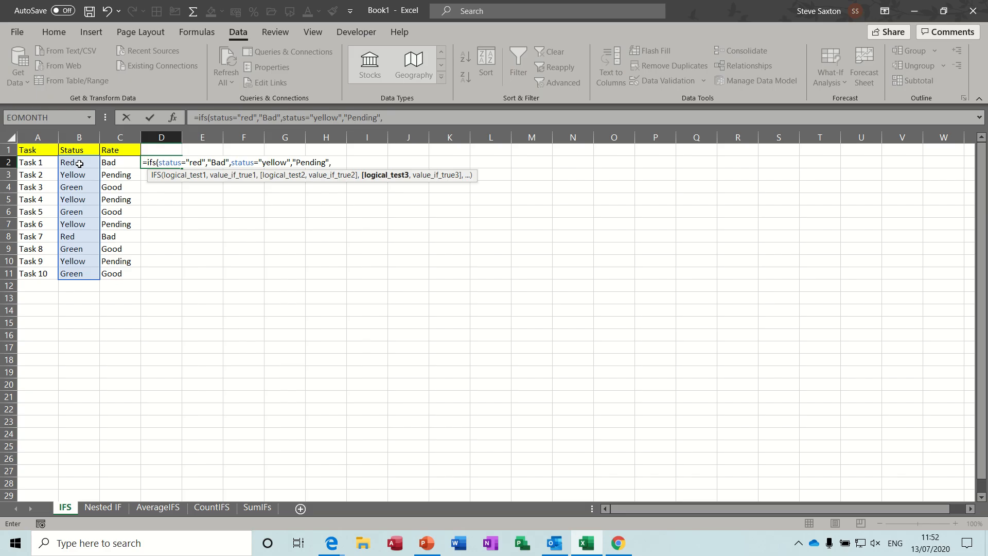
pyautogui.write('sta')
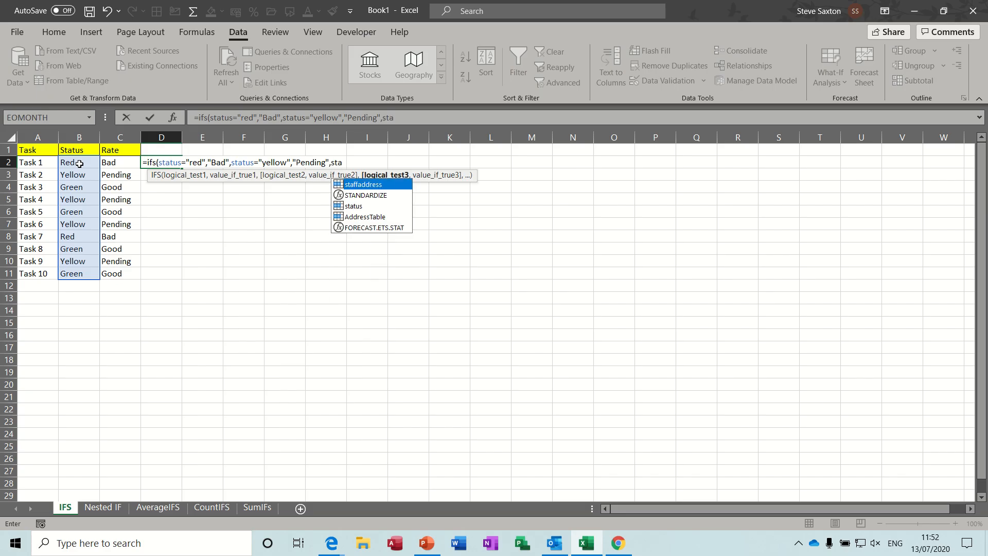
pyautogui.write('r')
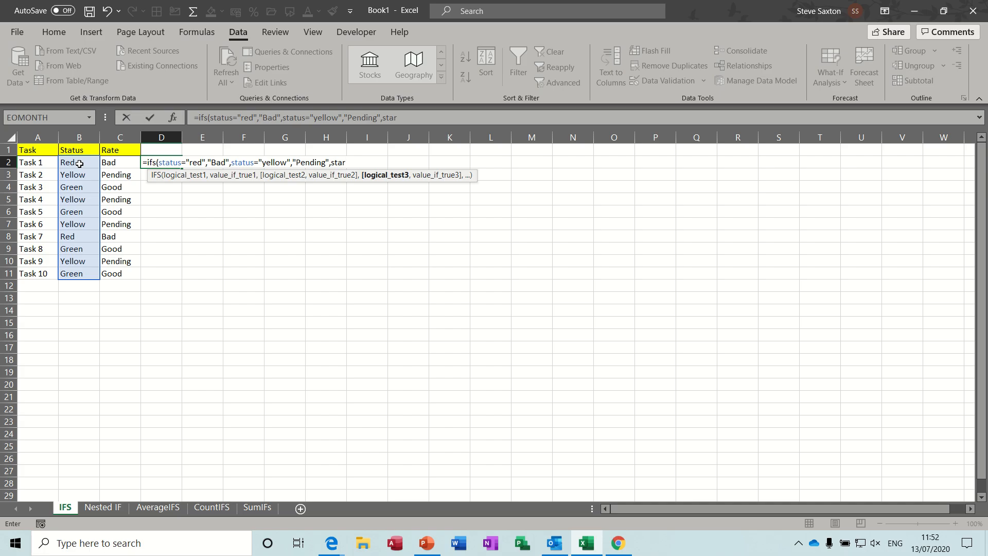
# - Add a third condition returning "Good" when status equals "Green", close the formula and enter it
pyautogui.press('BackSpace')
pyautogui.write('tus')
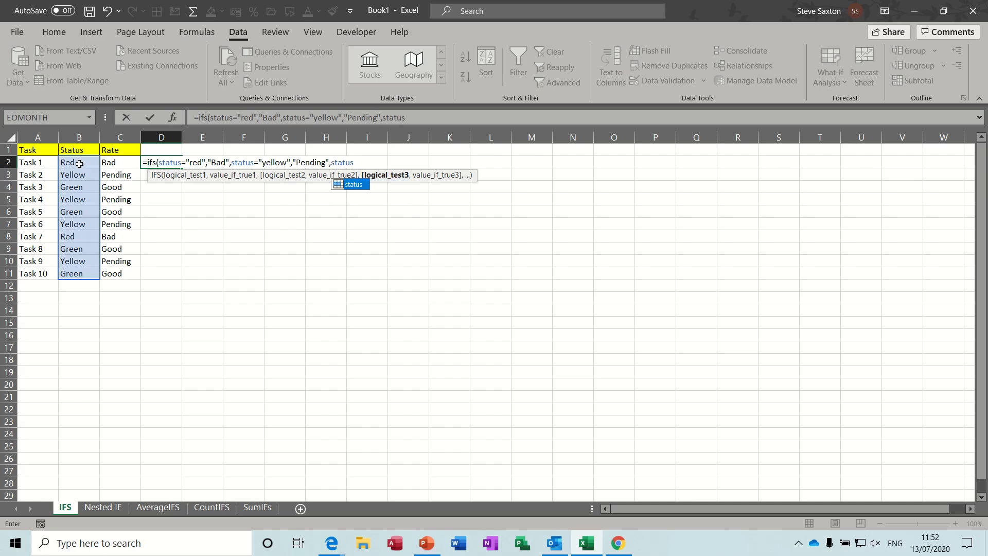
pyautogui.write('=')
pyautogui.write('"Gr')
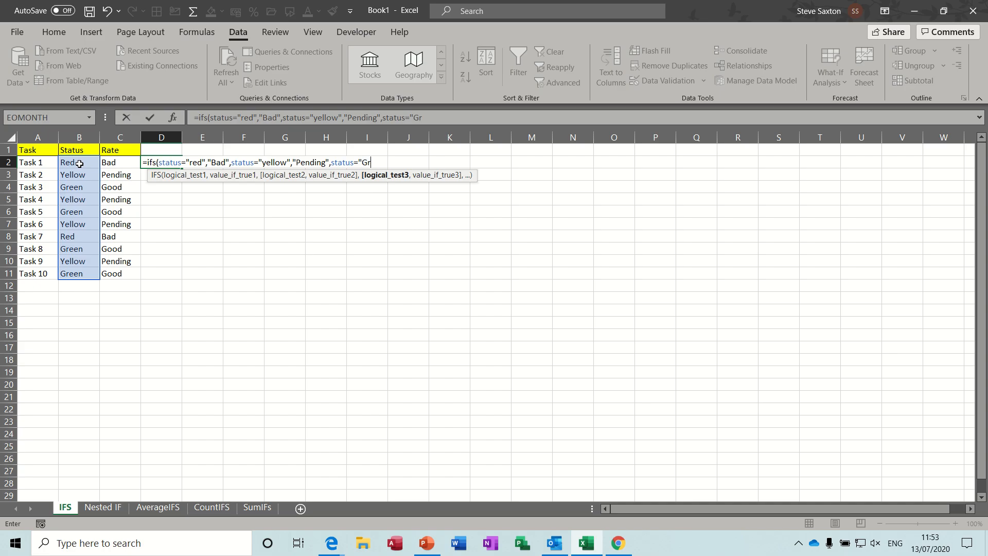
pyautogui.write('een","Good')
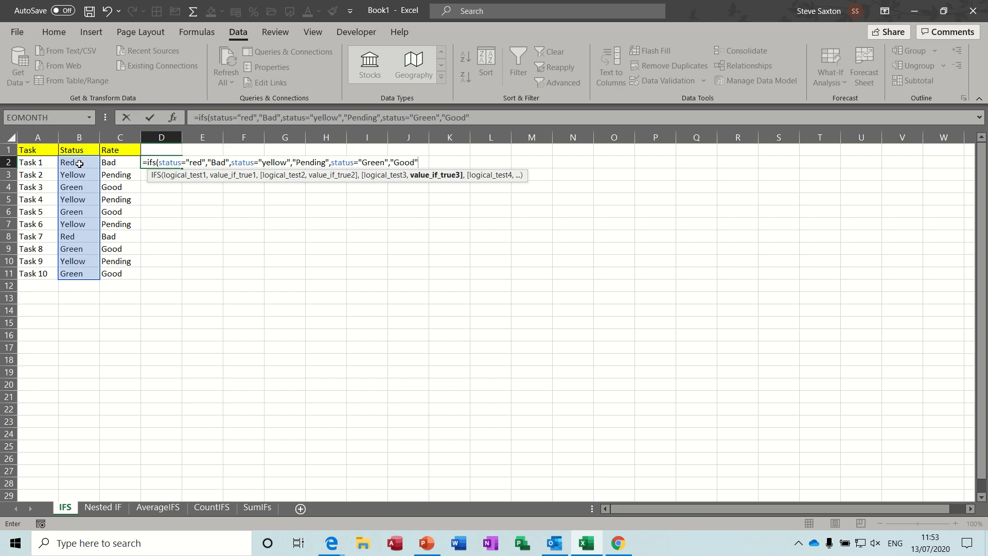
pyautogui.write('")')
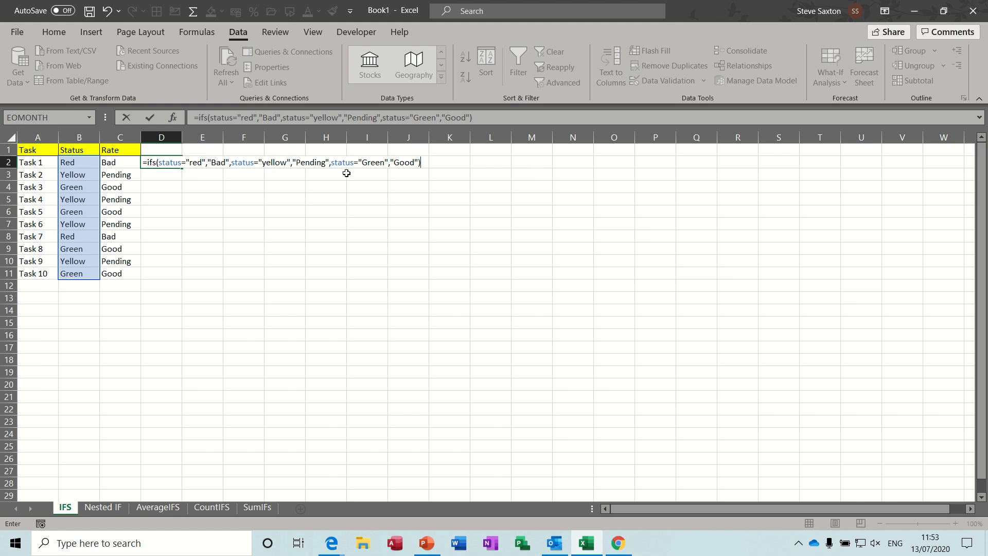
pyautogui.click(150, 118)
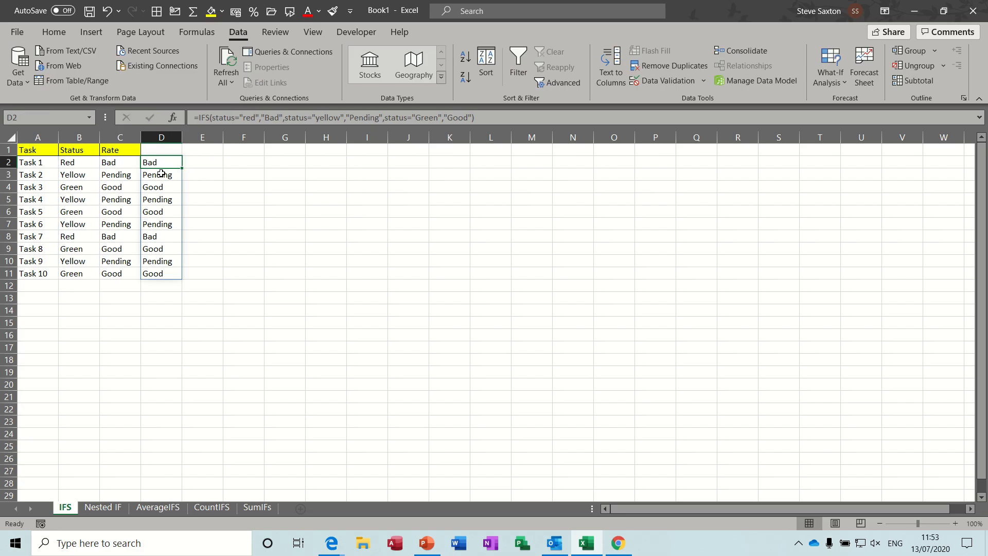
# - Change Task 1's status to yellow and reselect the D2 IFS result
pyautogui.click(72, 164)
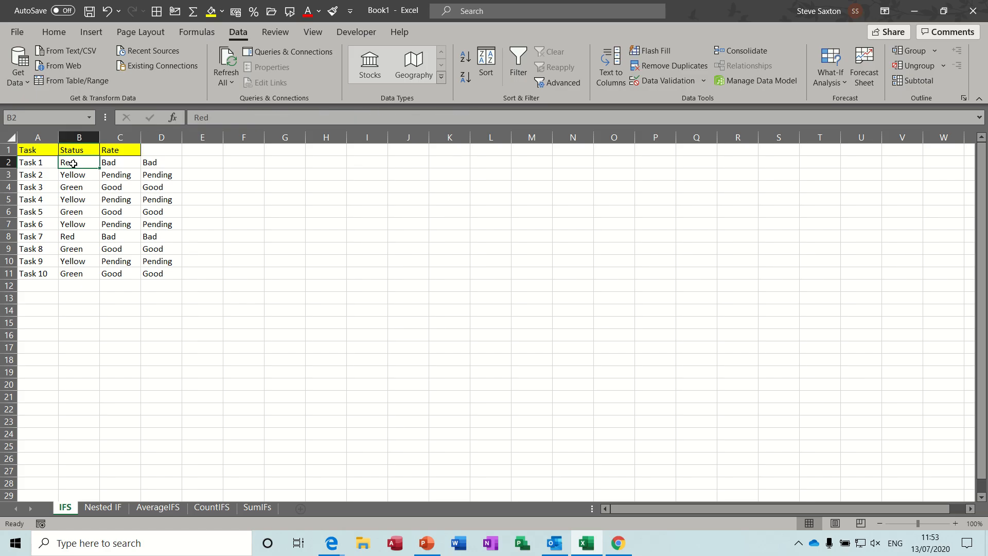
pyautogui.write('yellow')
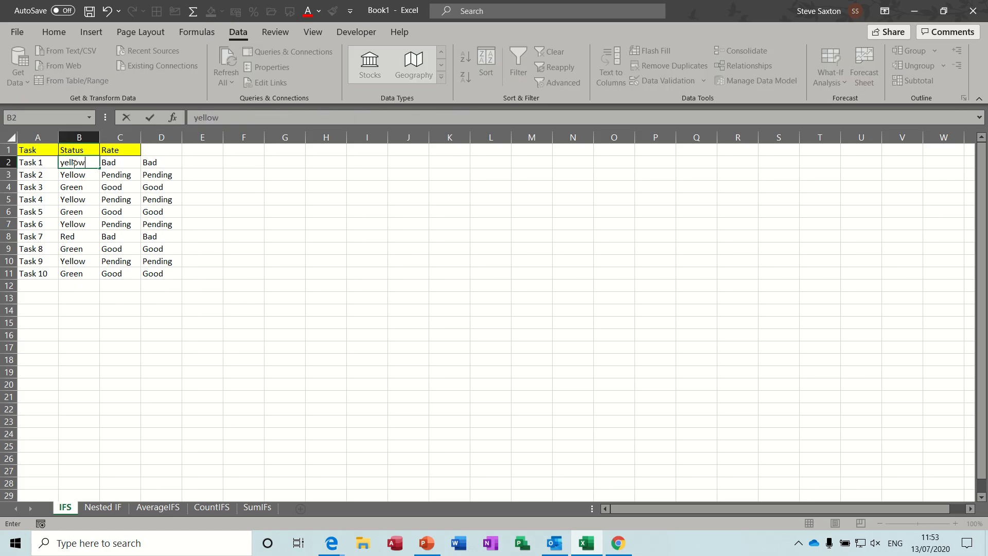
pyautogui.press('Return')
pyautogui.click(165, 164)
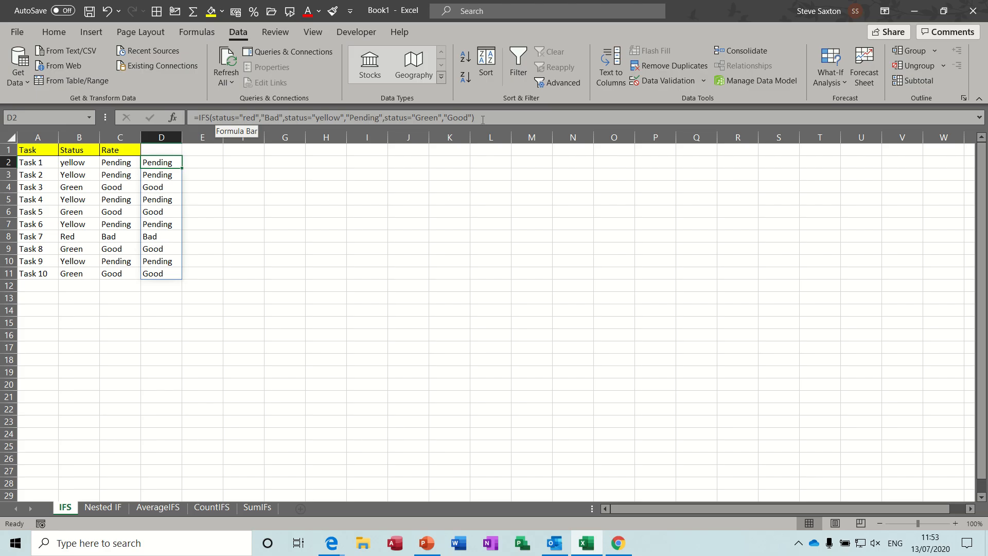
# - On the Nested IF sheet, change the first student's score to 78 and select the grade formula cell
pyautogui.click(104, 508)
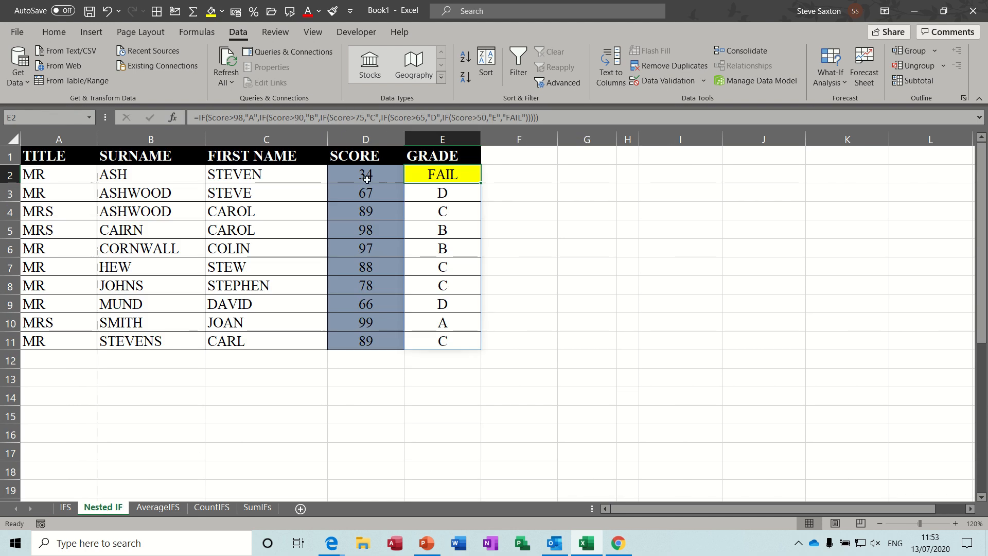
pyautogui.moveTo(366, 172); pyautogui.dragTo(366, 338)
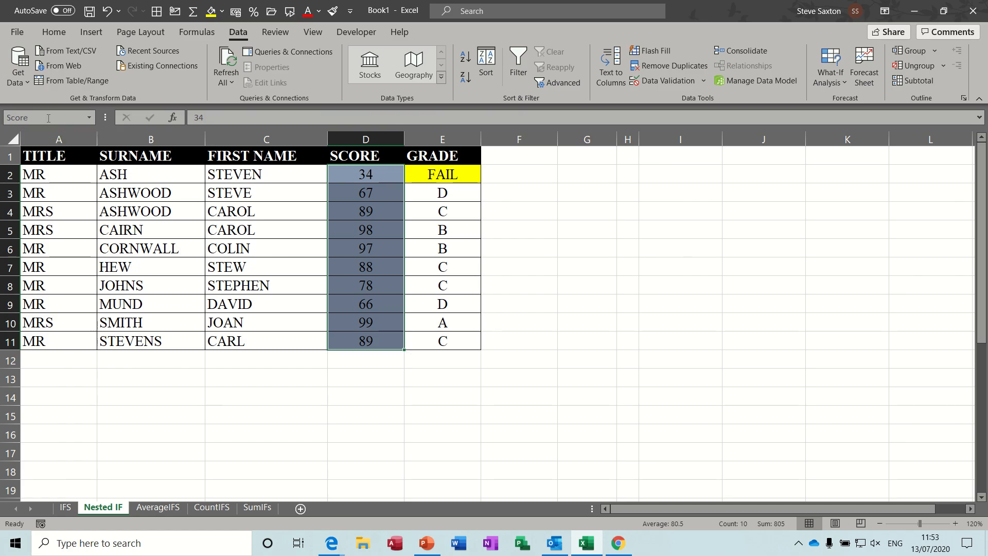
pyautogui.click(450, 178)
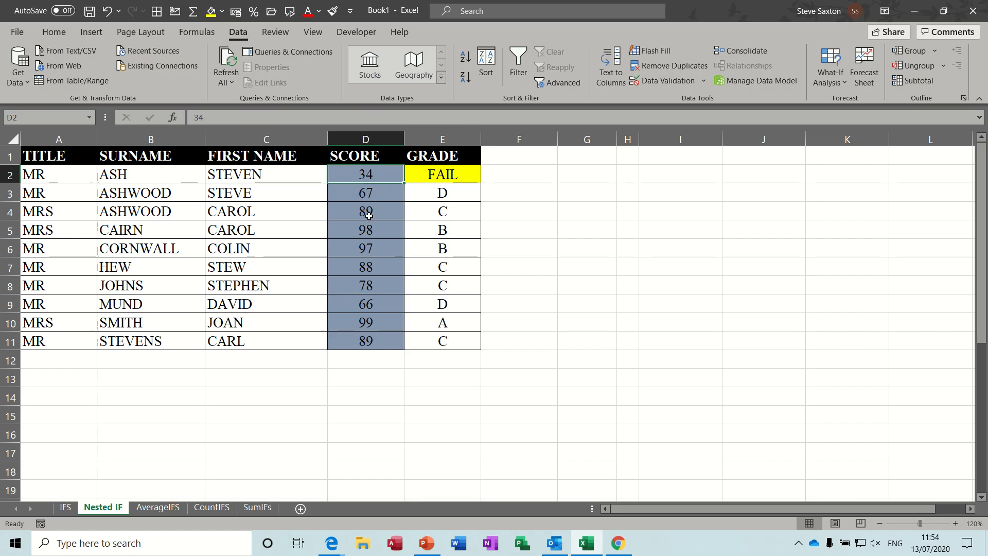
pyautogui.write('78')
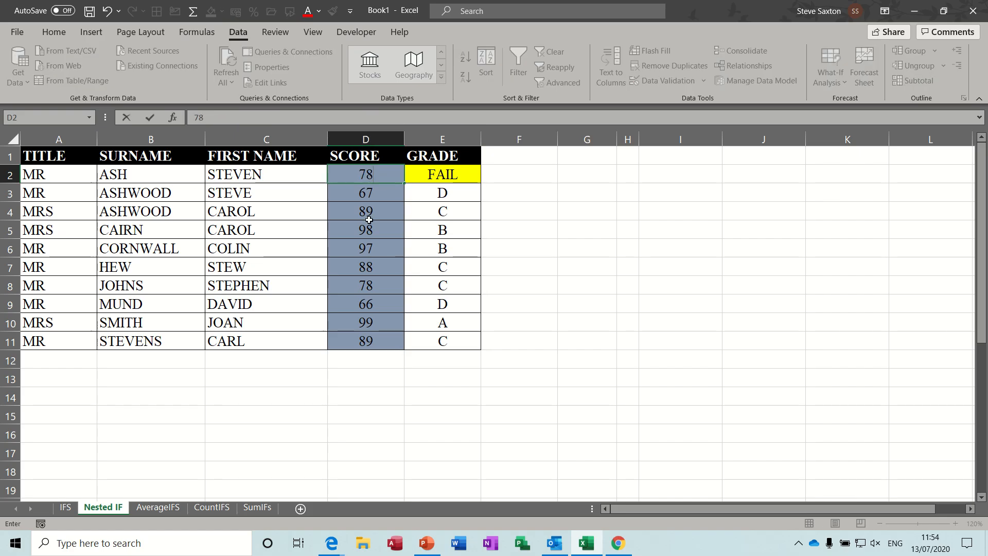
pyautogui.press('Return')
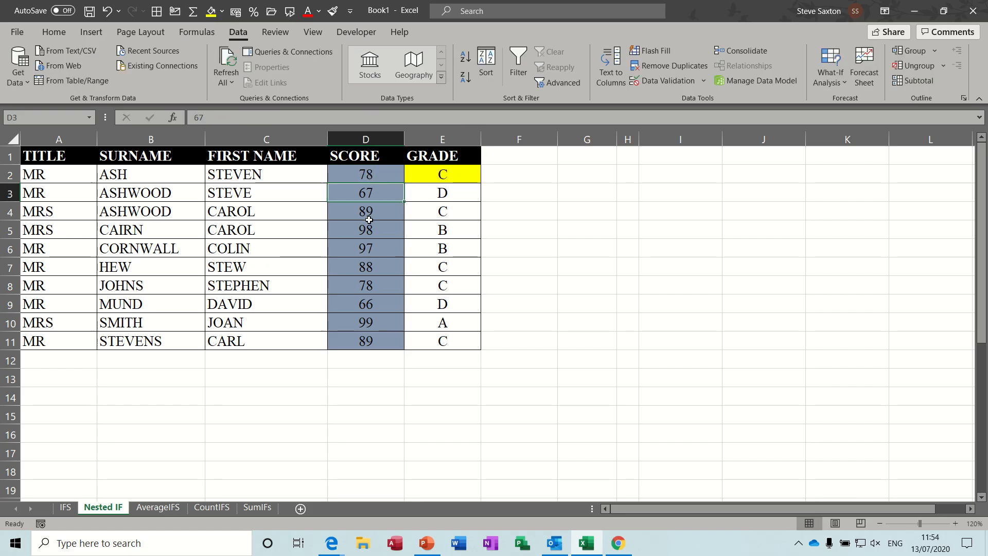
pyautogui.click(451, 171)
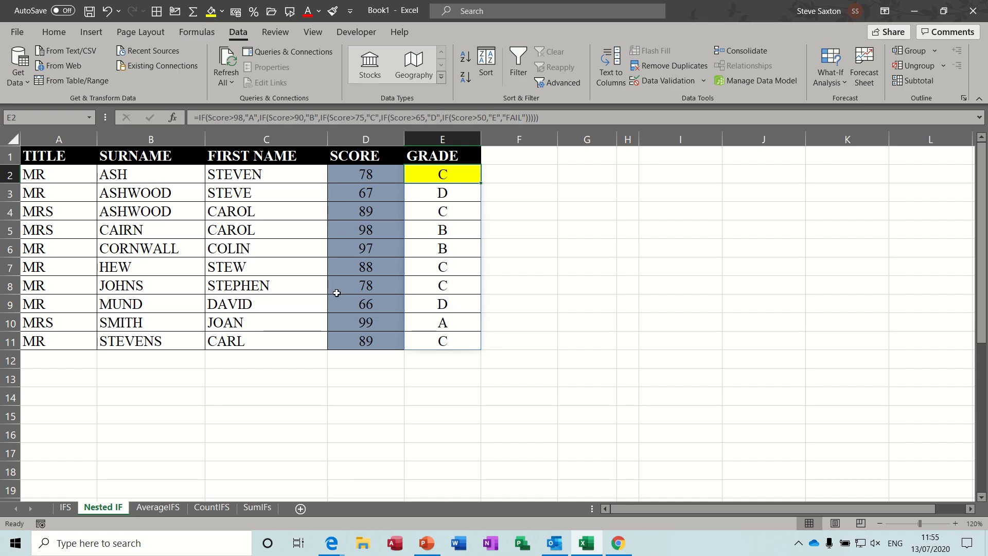
# - On the AverageIFS sheet, switch the D1 region drop-down to South and select the D2 average formula
pyautogui.click(159, 508)
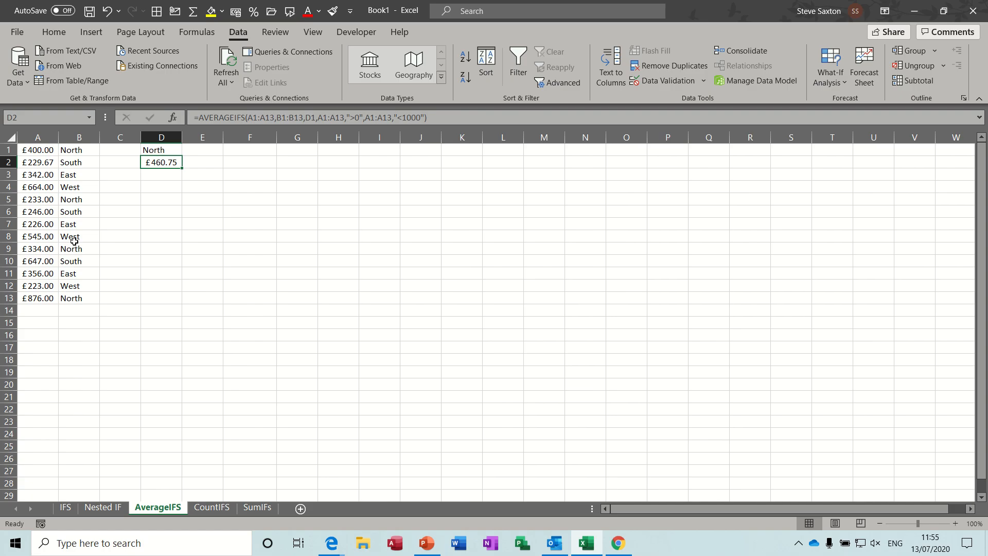
pyautogui.click(158, 149)
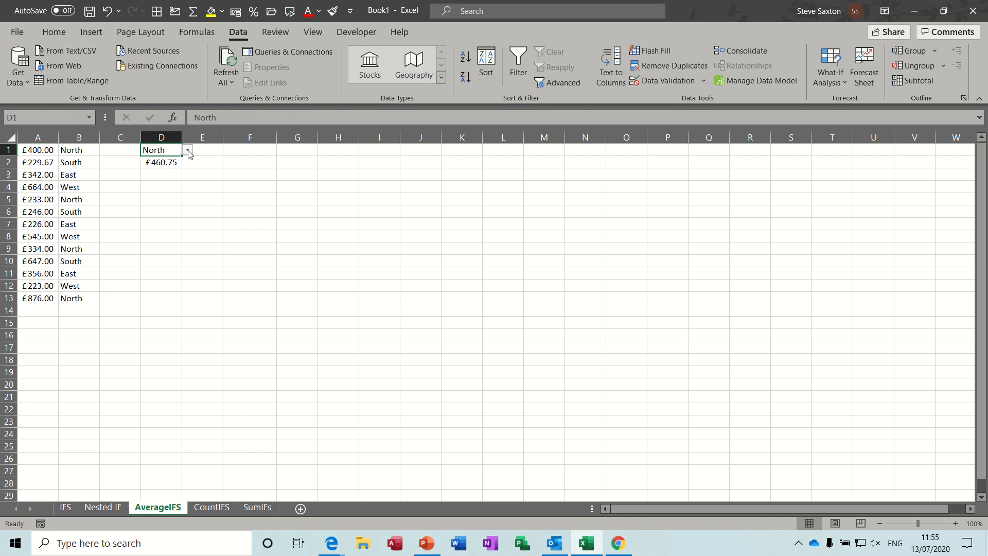
pyautogui.click(188, 150)
pyautogui.click(175, 170)
pyautogui.click(162, 162)
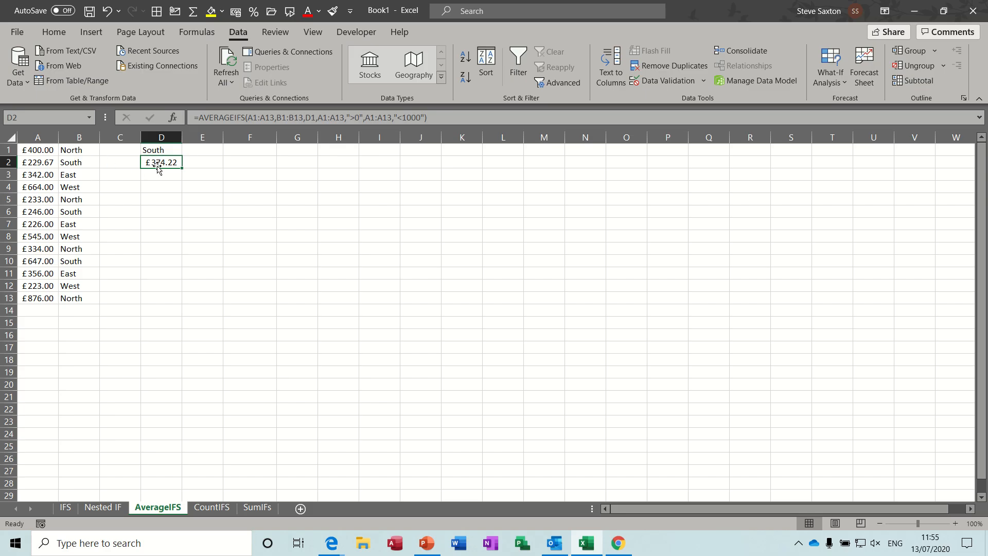
# - Examine each argument of the D2 AVERAGEIFS formula in the formula bar, leaving it unchanged
pyautogui.click(259, 118)
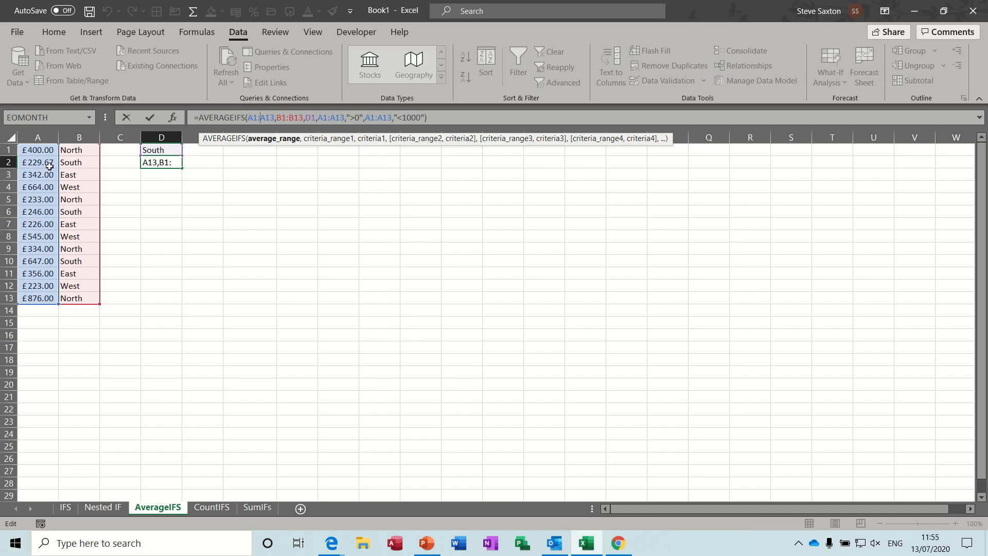
pyautogui.click(292, 119)
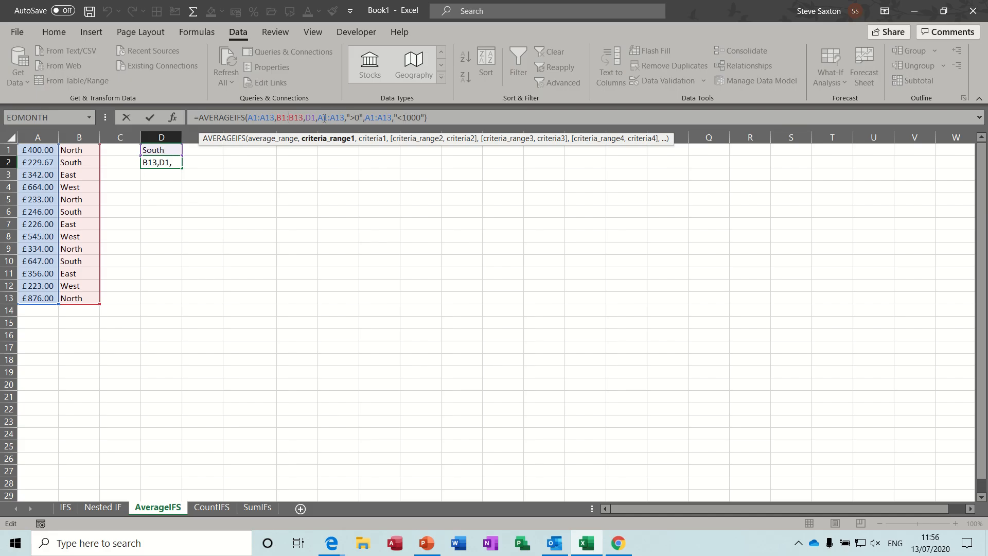
pyautogui.click(341, 119)
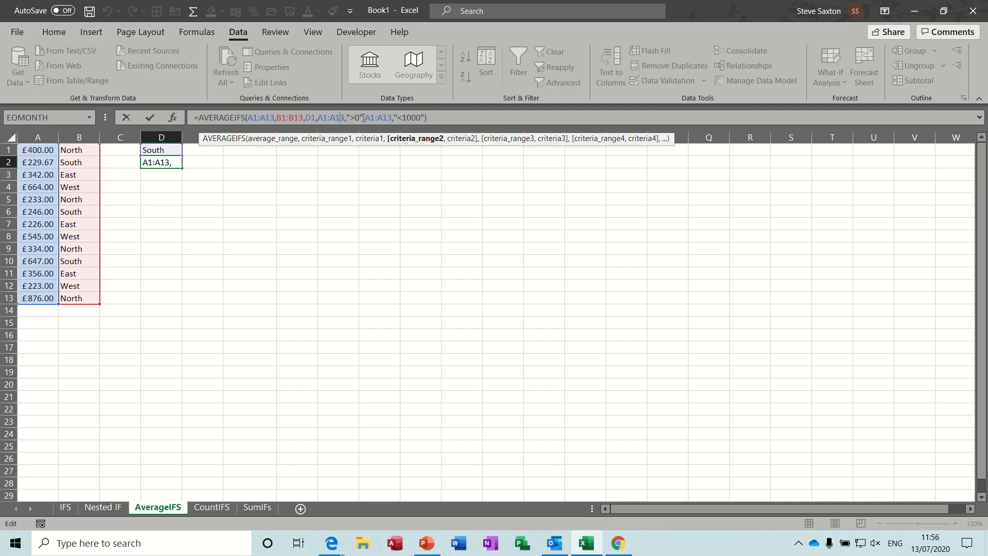
pyautogui.click(388, 118)
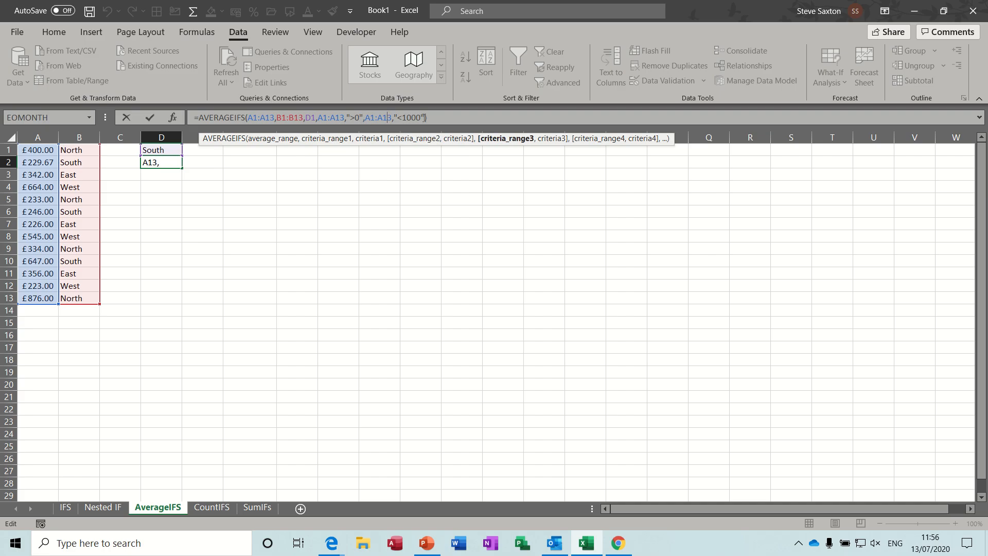
pyautogui.click(150, 118)
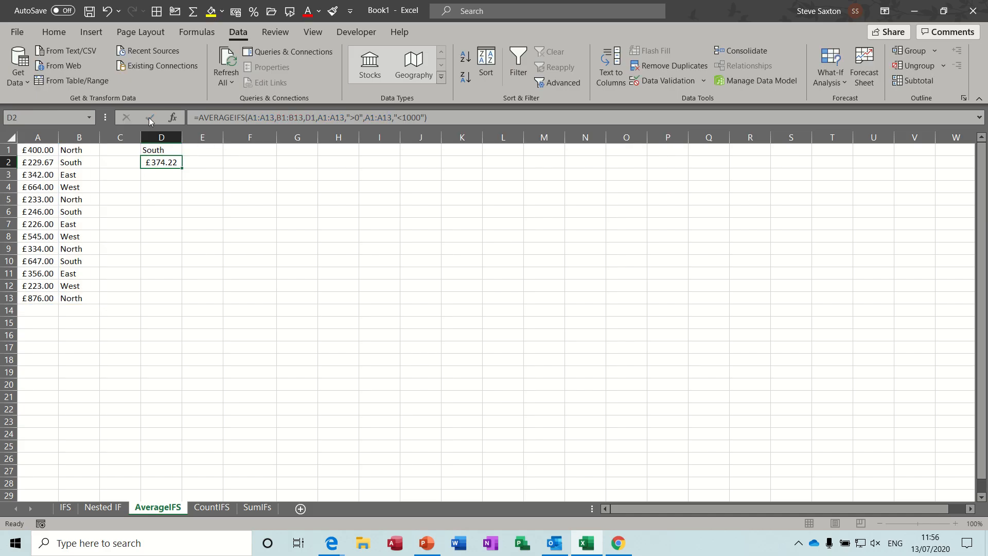
# - In E2, start an AVERAGEIFS formula averaging A1:A13 where B1:B13 matches the region in D1
pyautogui.click(205, 165)
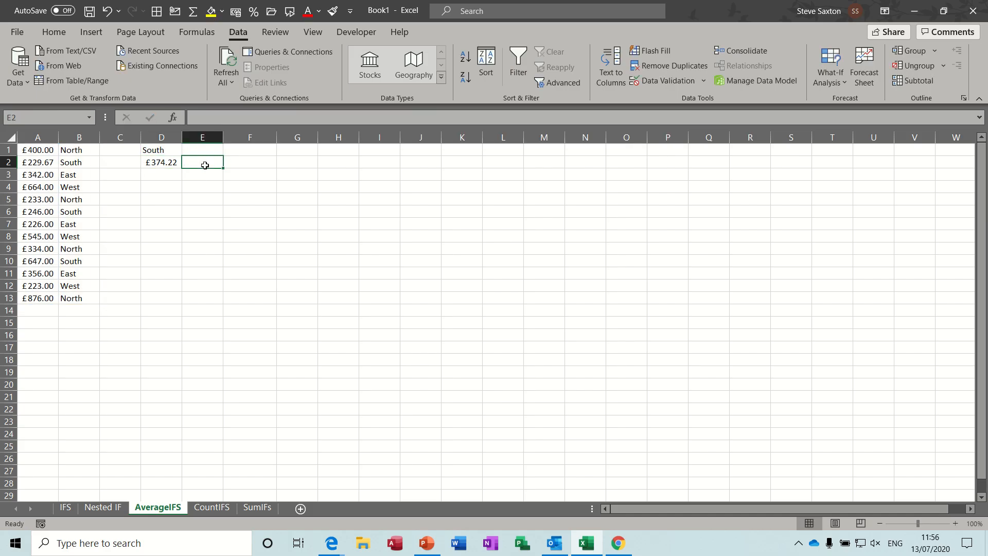
pyautogui.write('=avera')
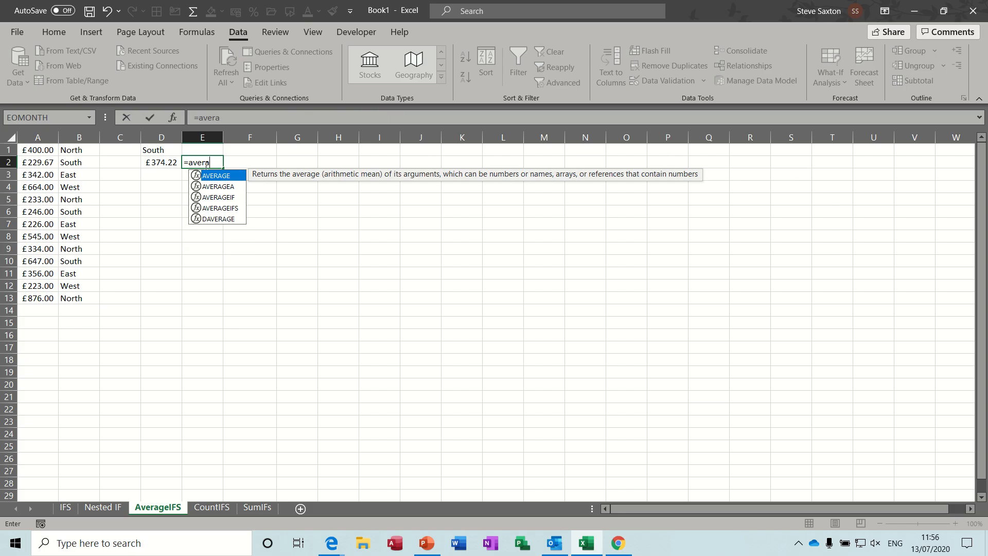
pyautogui.write('geif')
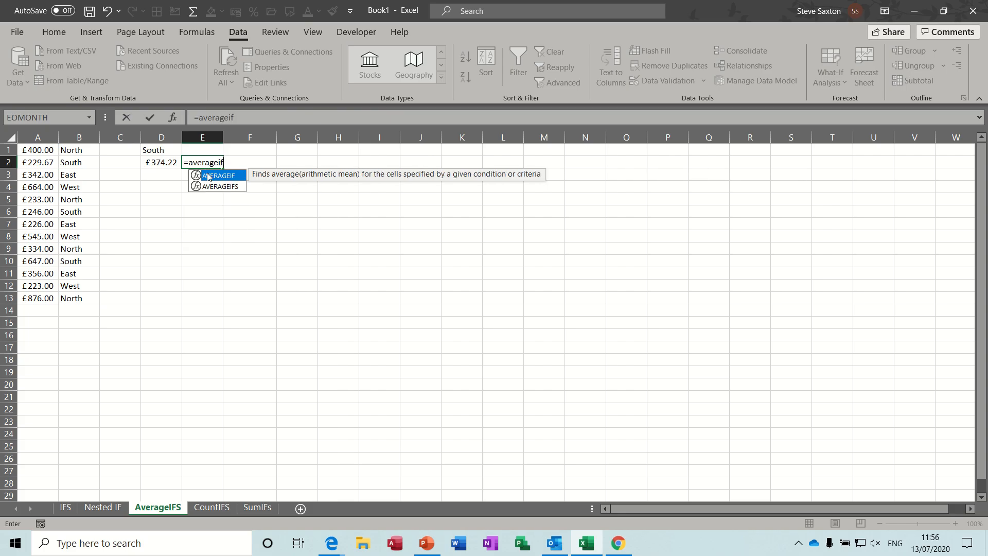
pyautogui.click(219, 188)
pyautogui.doubleClick(218, 187)
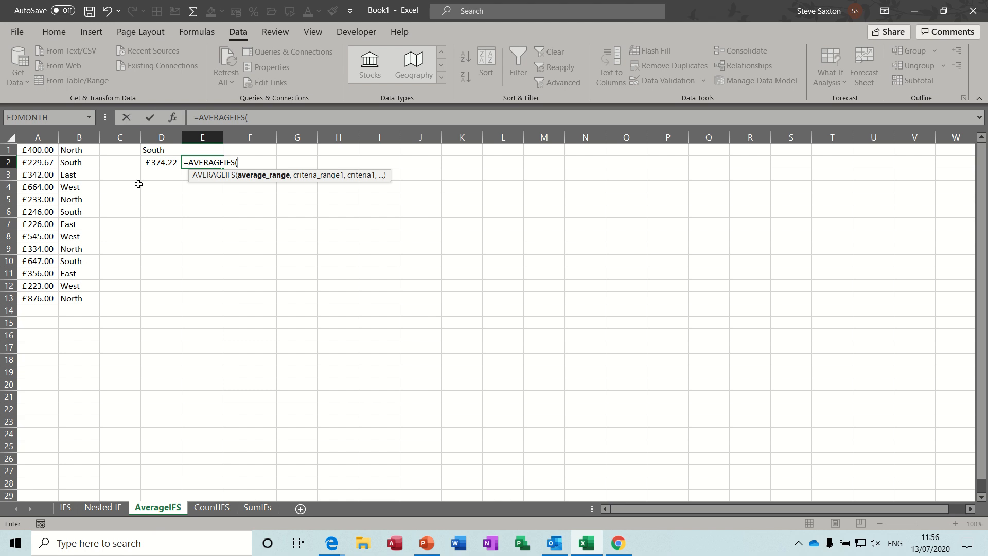
pyautogui.moveTo(32, 151); pyautogui.dragTo(29, 296)
pyautogui.write(',')
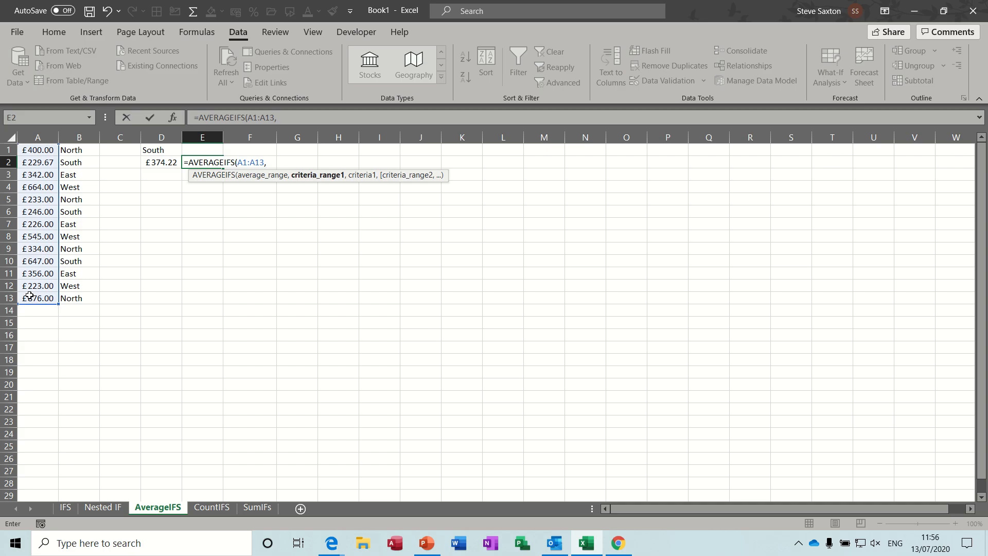
pyautogui.moveTo(77, 150); pyautogui.dragTo(73, 297)
pyautogui.write(',')
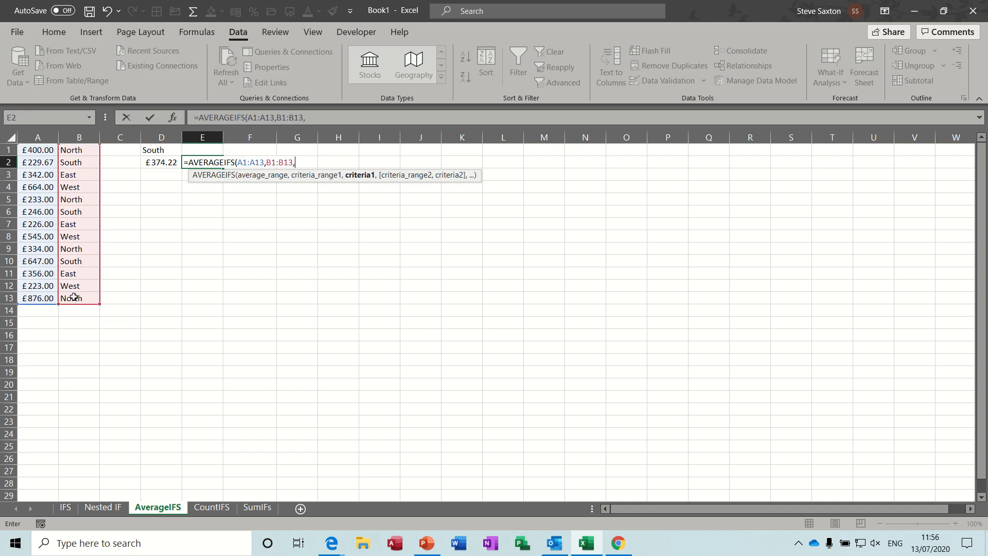
pyautogui.click(157, 152)
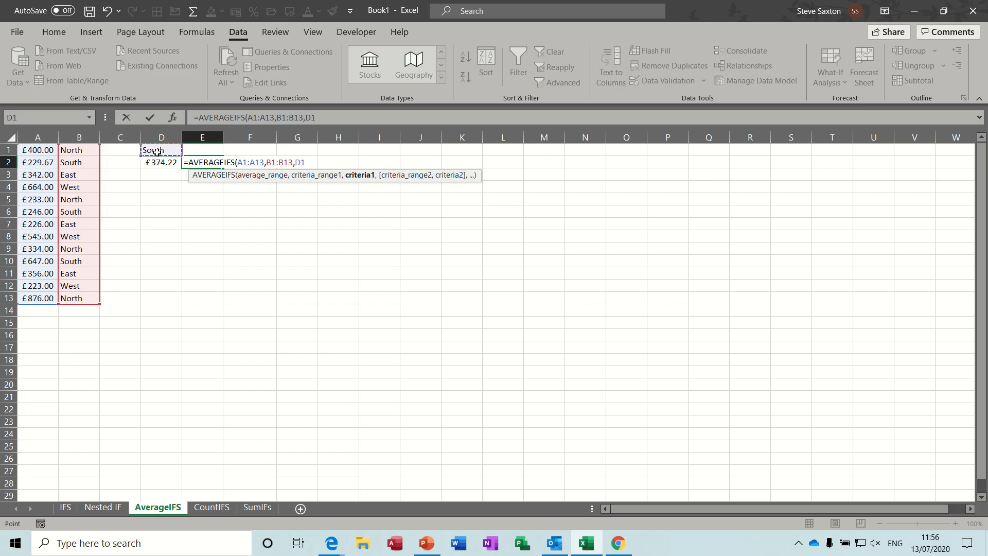
pyautogui.write(',')
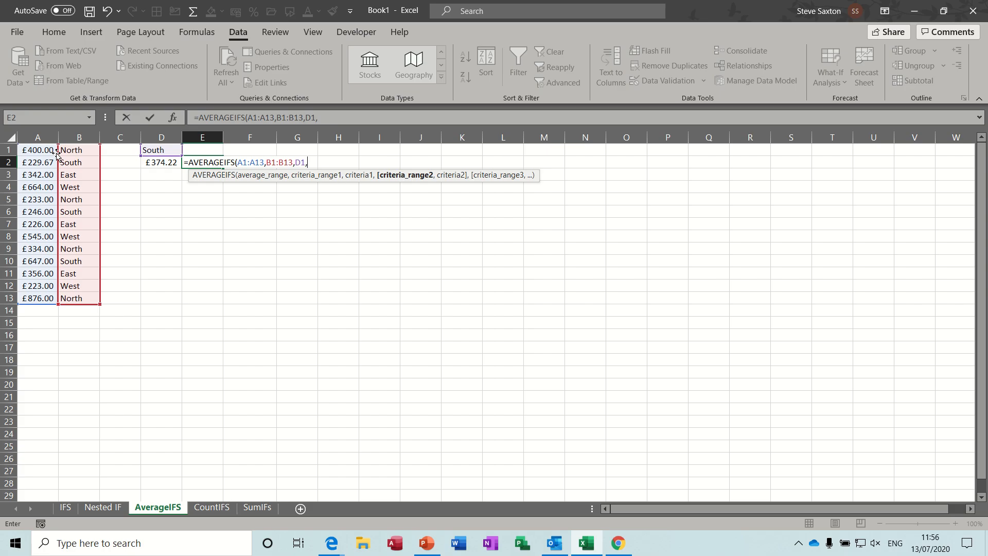
# - Add the criteria A1:A13 ">0" and A1:A13 "<1000", close the AVERAGEIFS formula and enter it
pyautogui.moveTo(41, 150); pyautogui.dragTo(35, 296)
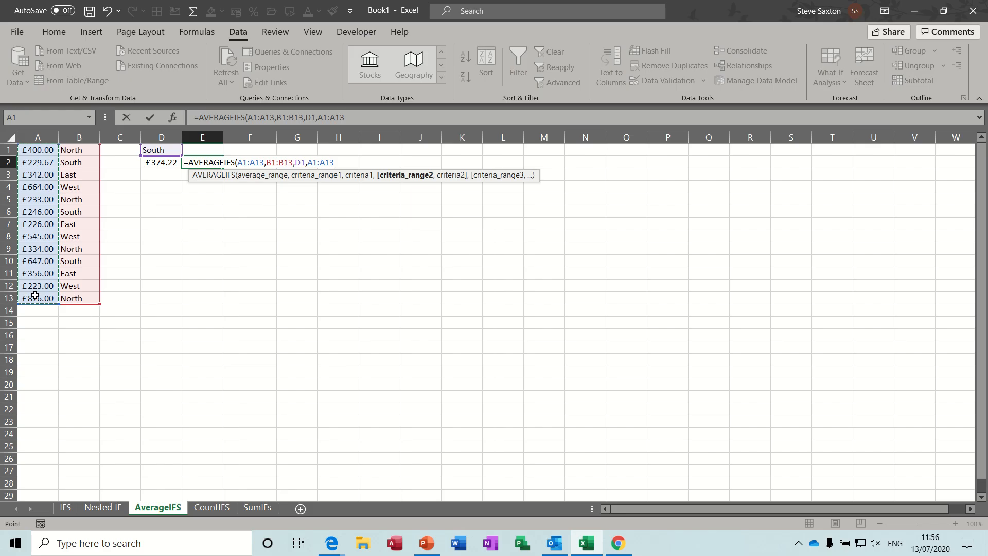
pyautogui.write(',')
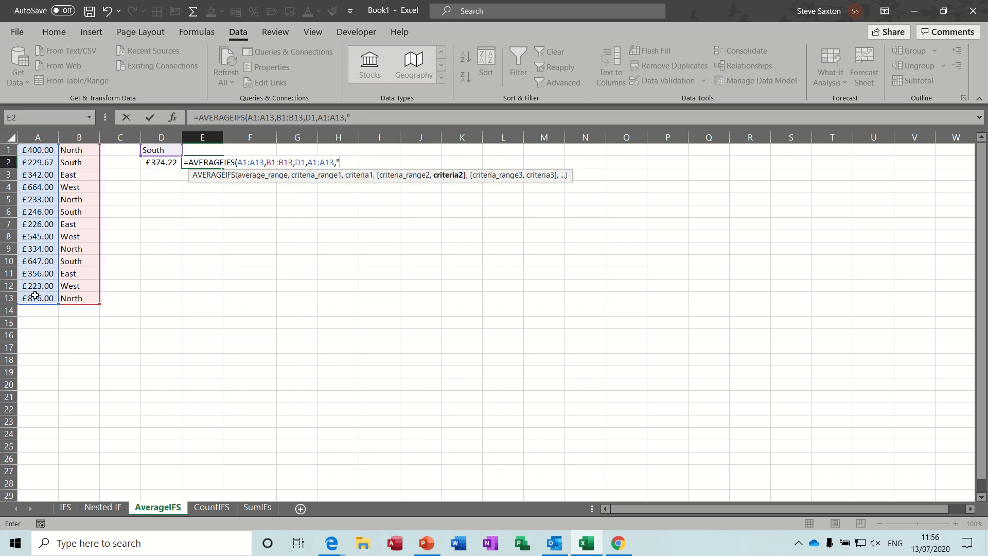
pyautogui.write('">0",')
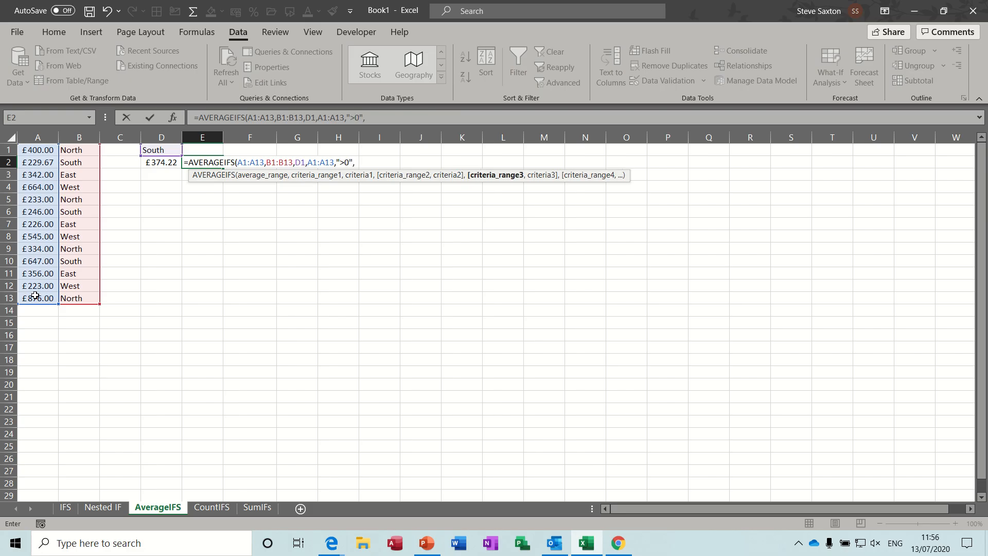
pyautogui.click(31, 150)
pyautogui.moveTo(31, 149); pyautogui.dragTo(28, 304)
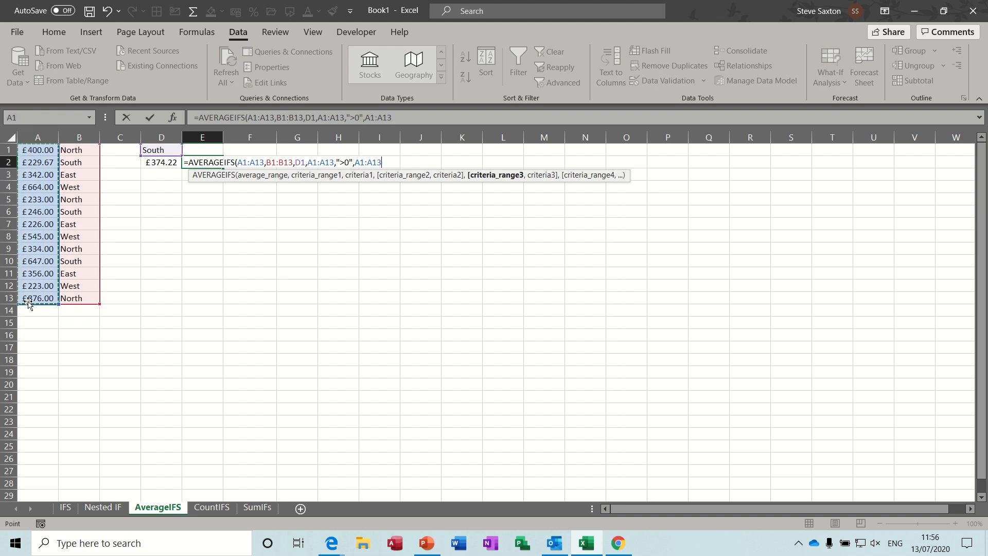
pyautogui.write(',')
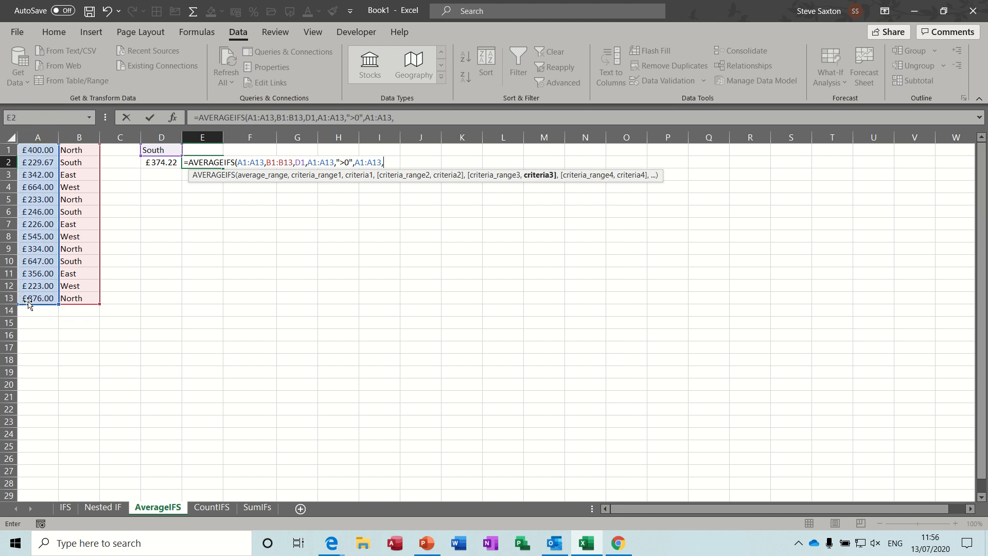
pyautogui.write('"<1000")')
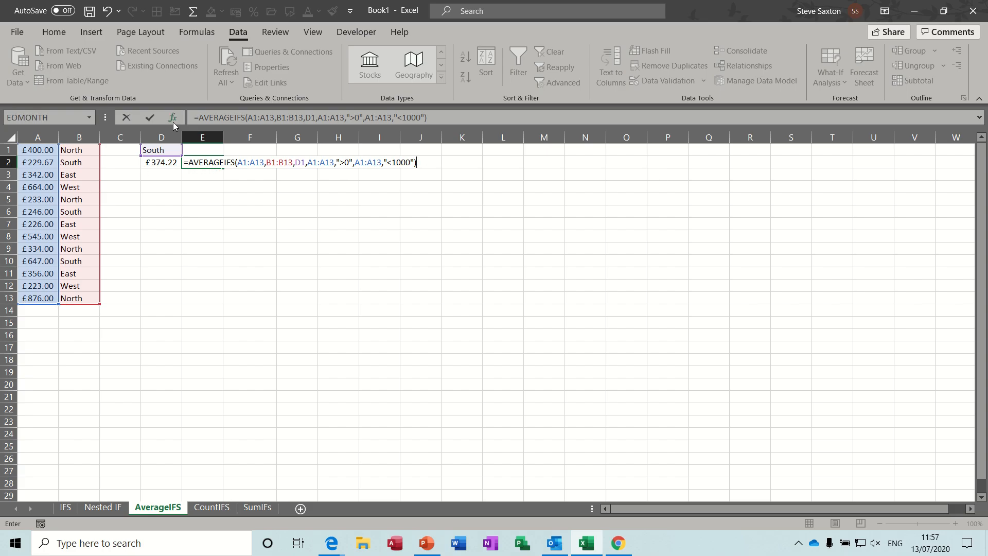
pyautogui.click(151, 119)
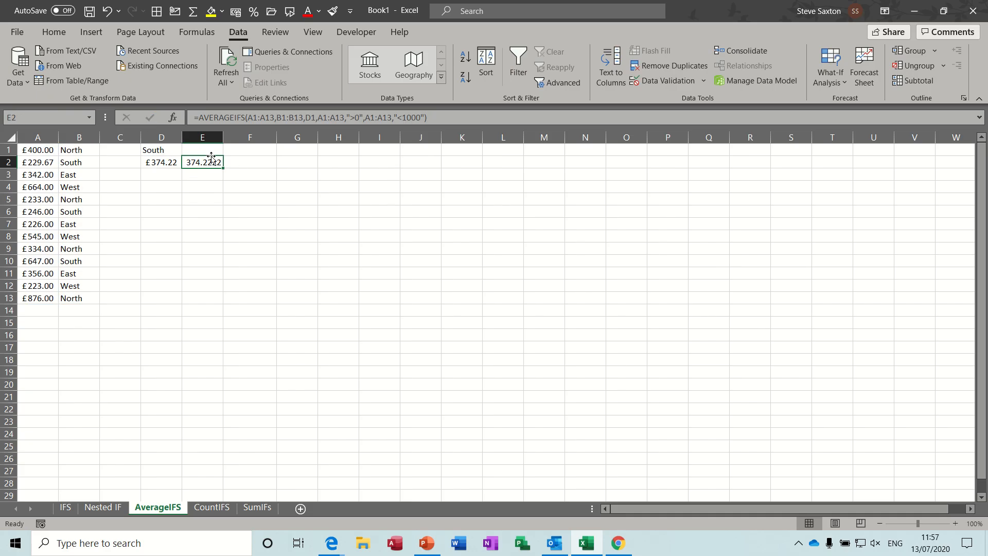
# - Format the E2 AVERAGEIFS result as currency
pyautogui.click(164, 150)
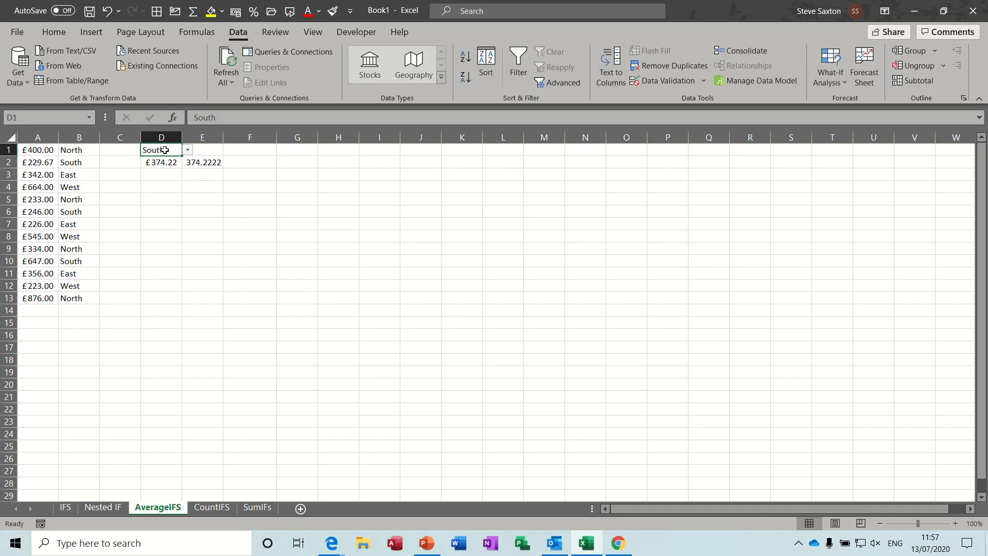
pyautogui.click(202, 162)
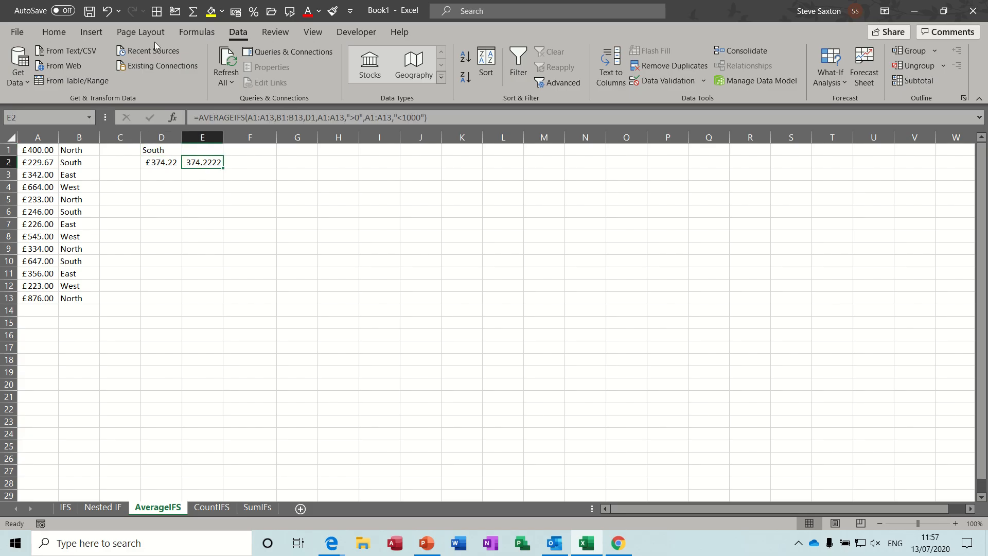
pyautogui.click(234, 13)
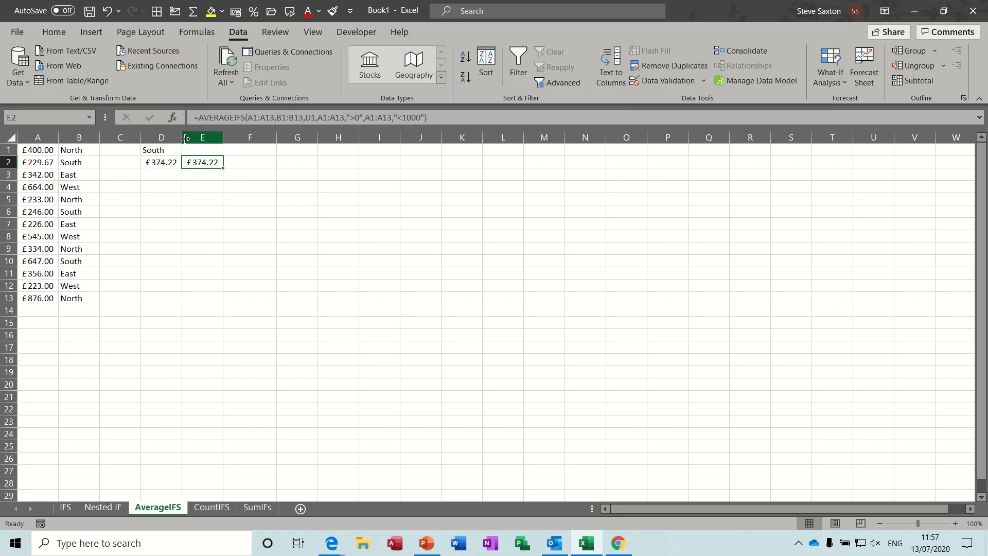
# - Change the D1 region to East and reselect the E2 result
pyautogui.click(169, 149)
pyautogui.click(187, 149)
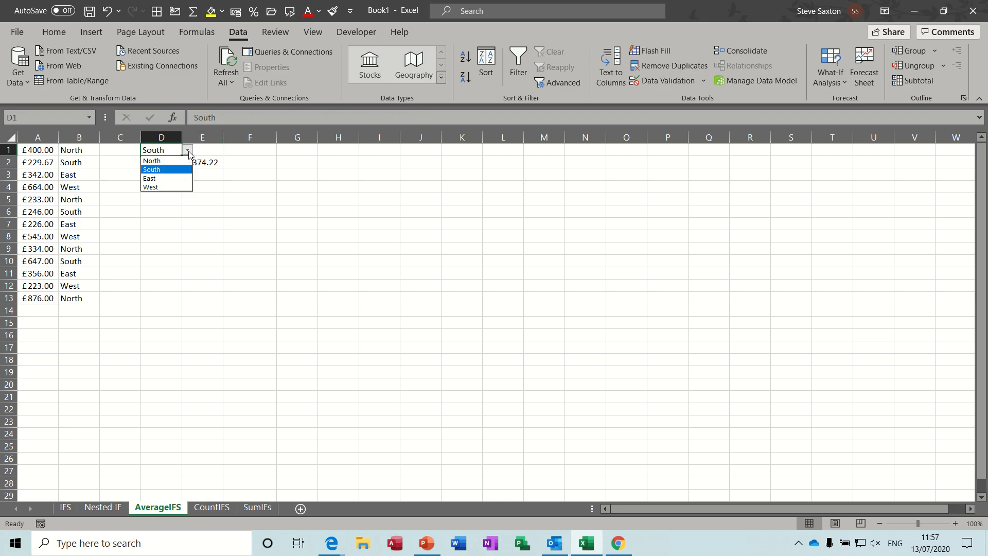
pyautogui.click(162, 179)
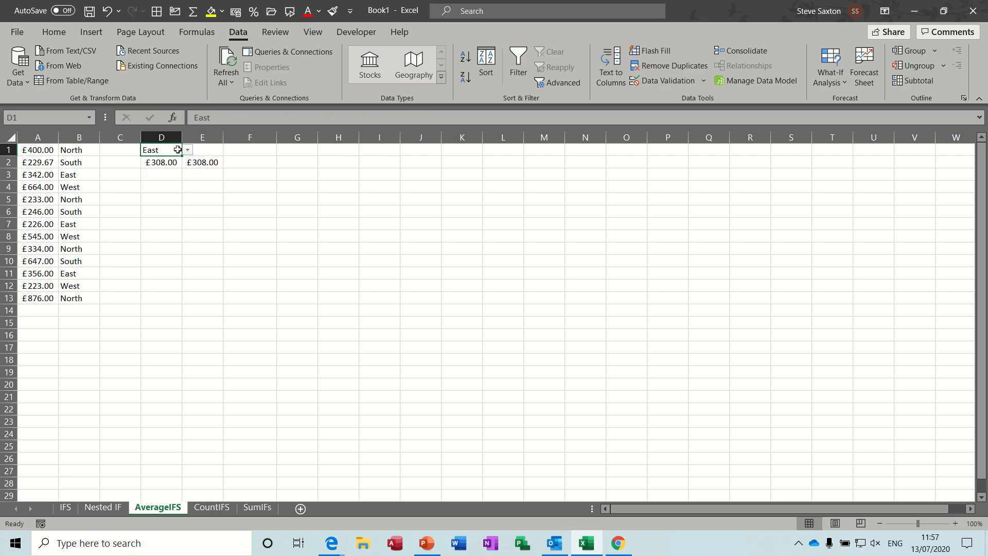
pyautogui.click(200, 160)
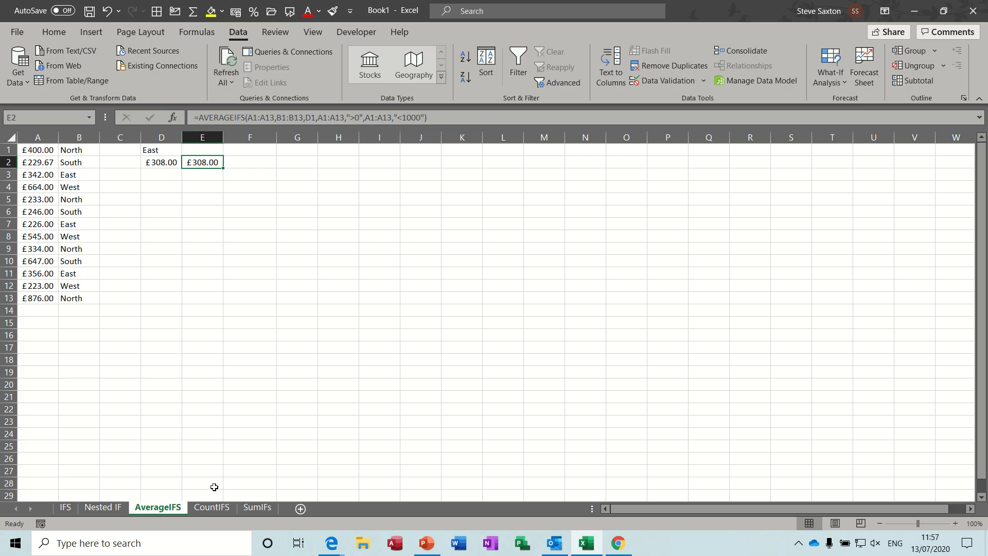
# - On the CountIFS sheet, inspect the named ranges covering the Post Name and Company columns
pyautogui.click(214, 510)
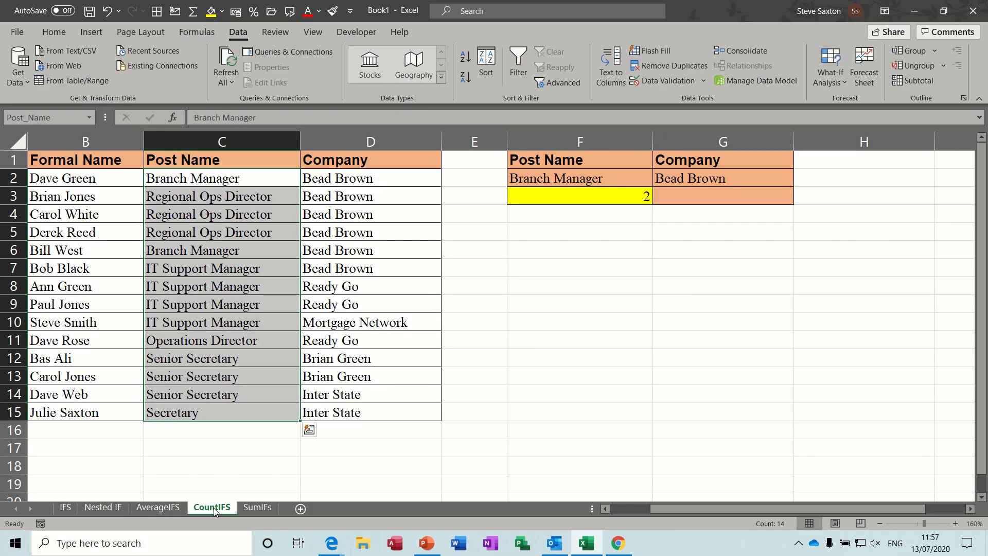
pyautogui.click(357, 275)
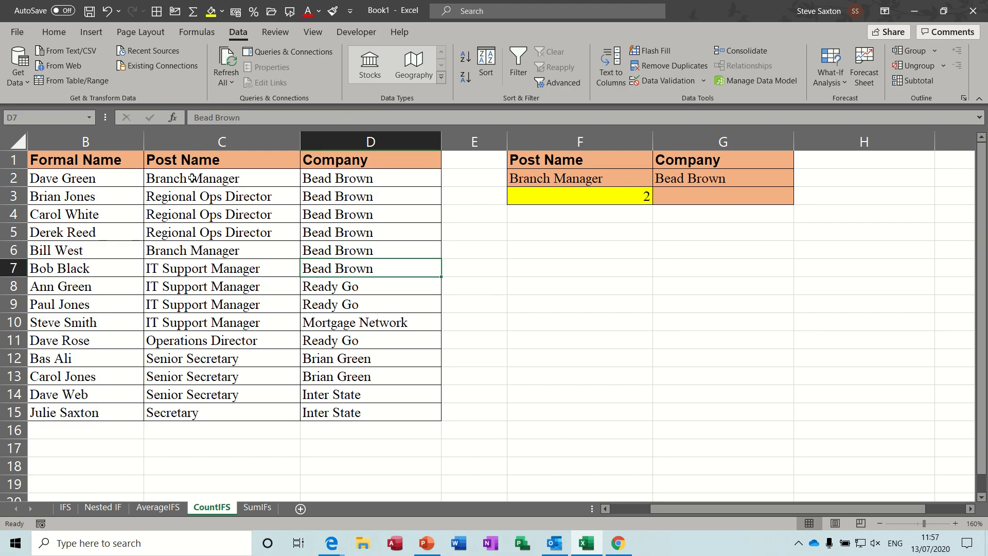
pyautogui.moveTo(192, 178); pyautogui.dragTo(197, 406)
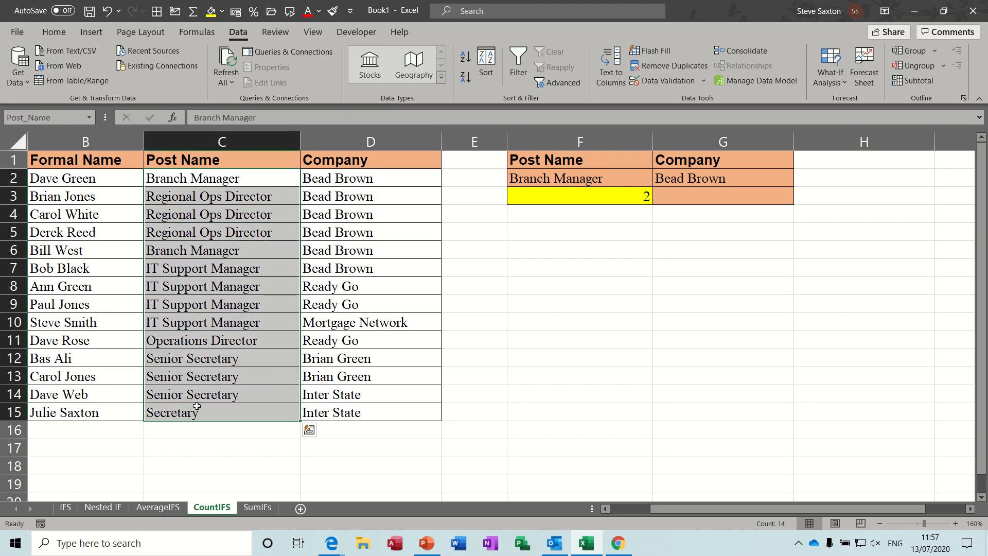
pyautogui.moveTo(352, 178); pyautogui.dragTo(344, 411)
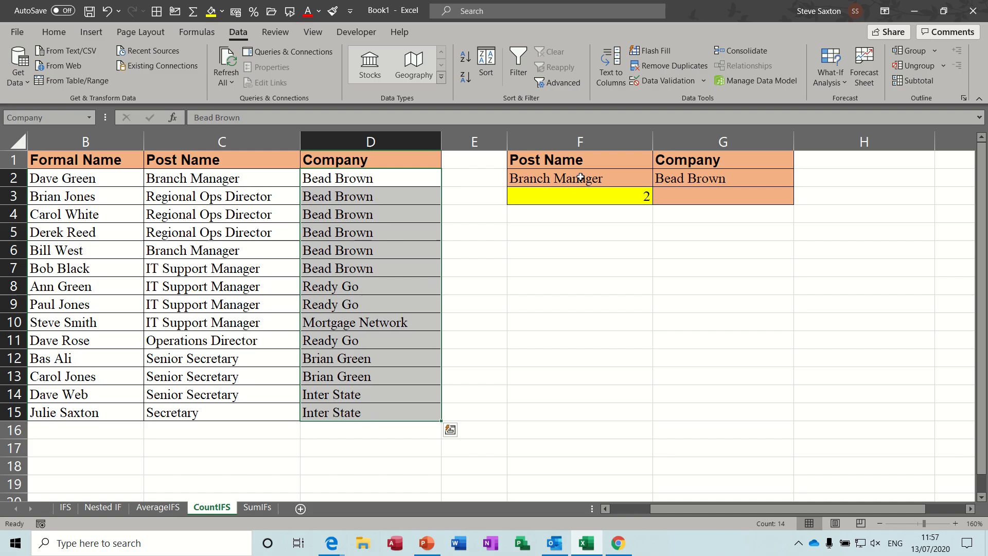
# - Inspect the data validation list settings behind the Post Name cell F2, then close the dialog without changes
pyautogui.click(566, 179)
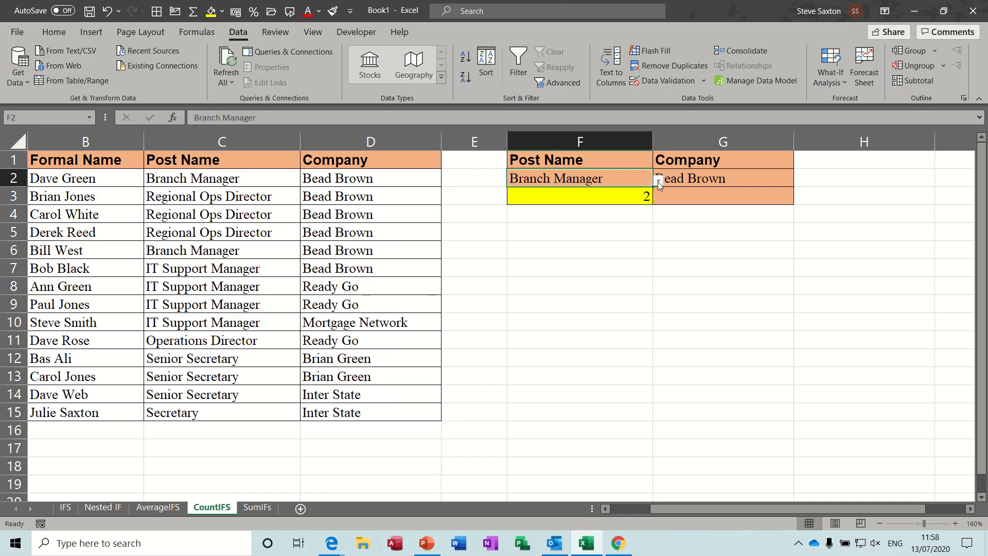
pyautogui.click(705, 82)
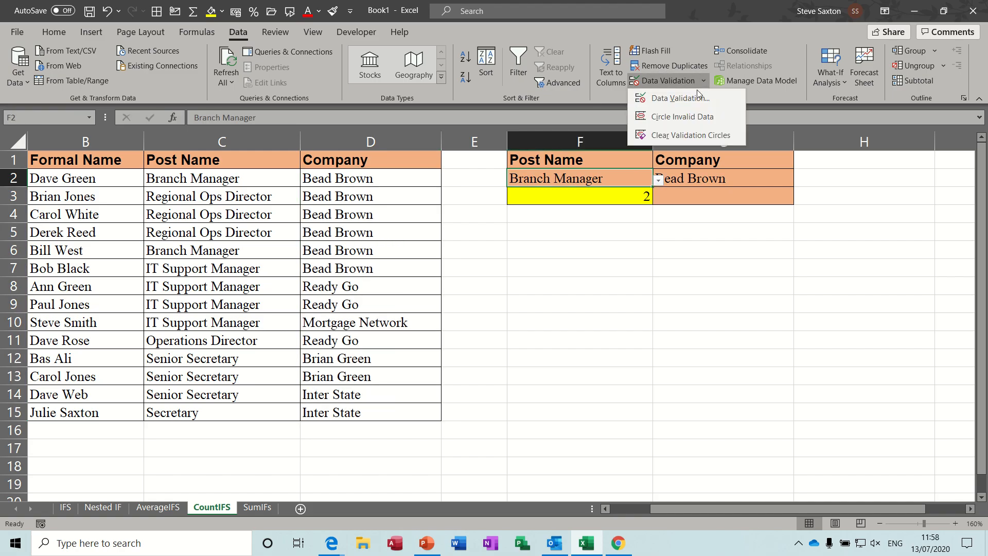
pyautogui.click(669, 97)
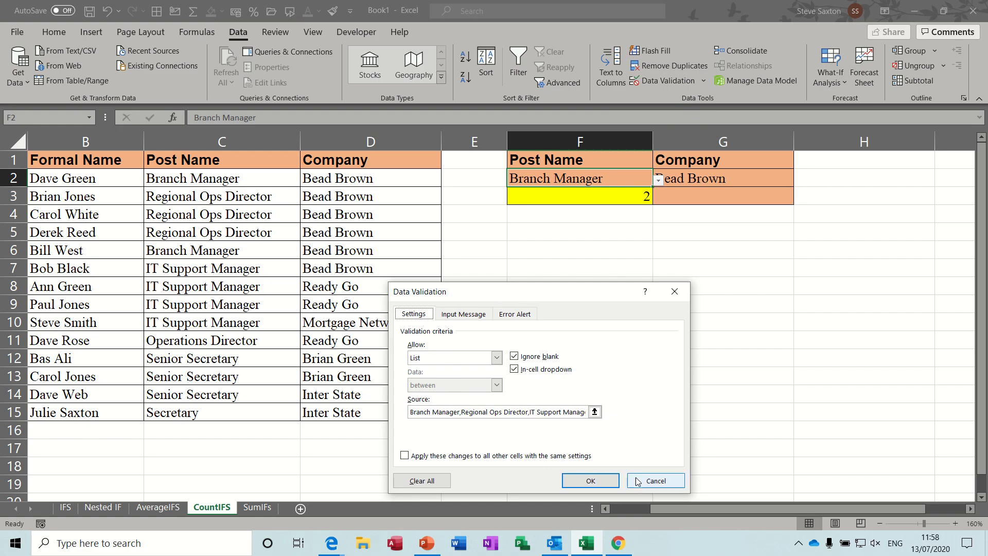
pyautogui.click(655, 481)
# - Pick IT Support Manager as the Post Name in F2 and Ready Go as the Company in G2
pyautogui.click(658, 180)
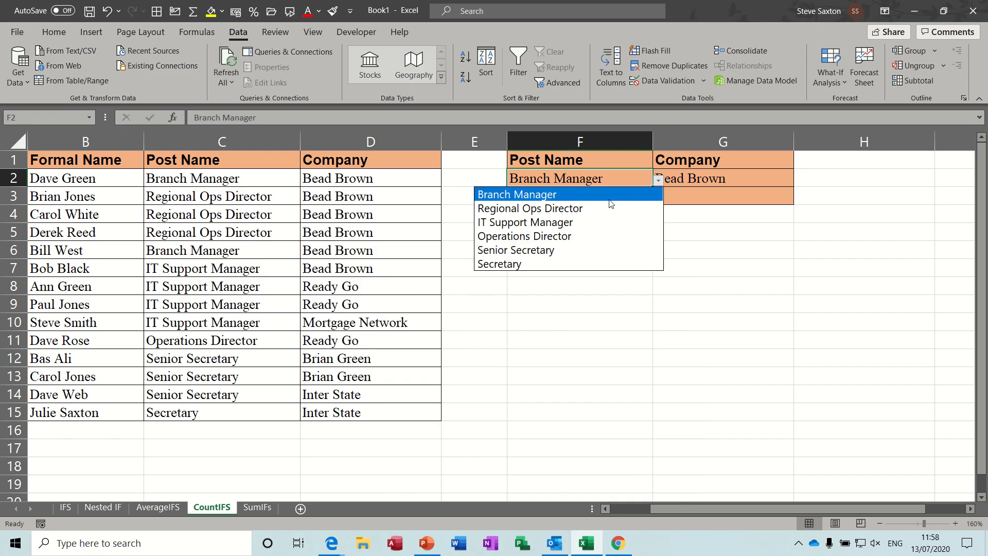
pyautogui.click(591, 221)
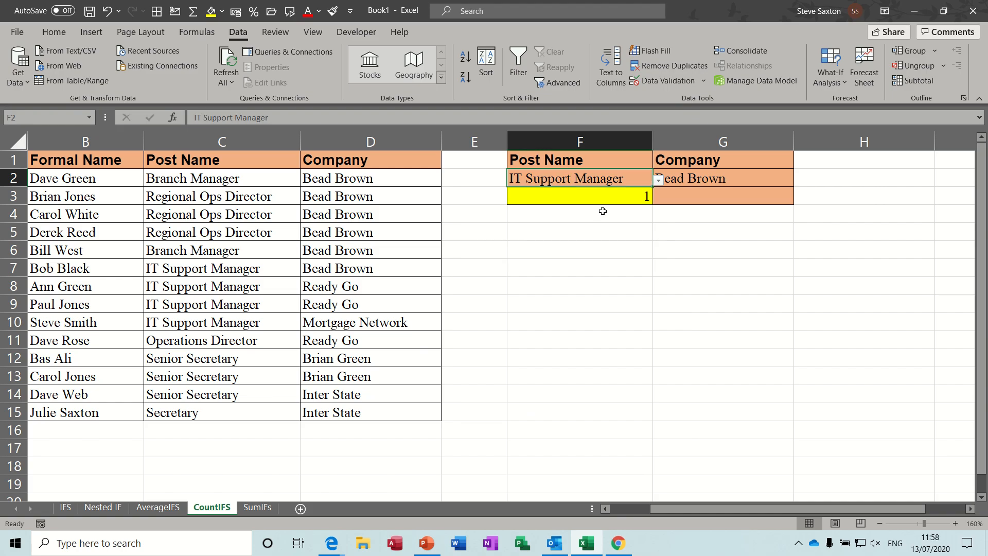
pyautogui.click(715, 182)
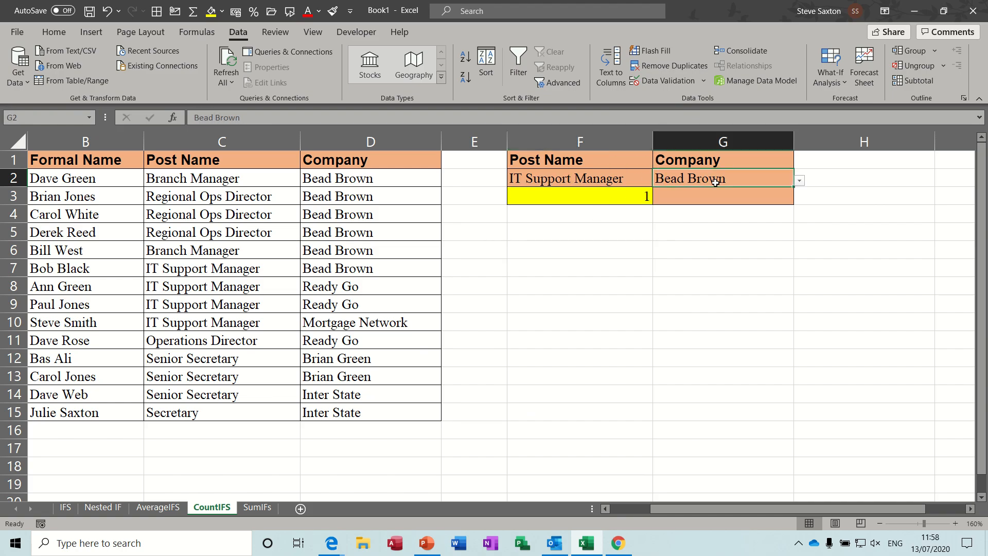
pyautogui.click(802, 184)
pyautogui.click(754, 209)
pyautogui.click(592, 197)
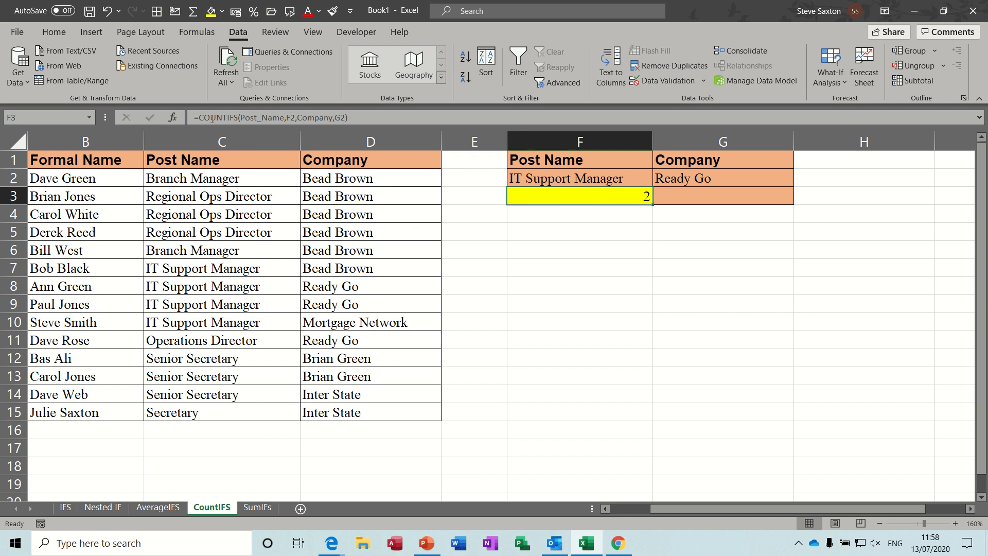
# - Examine the COUNTIFS formula in F3 argument by argument in the formula bar, leaving it unchanged
pyautogui.click(260, 119)
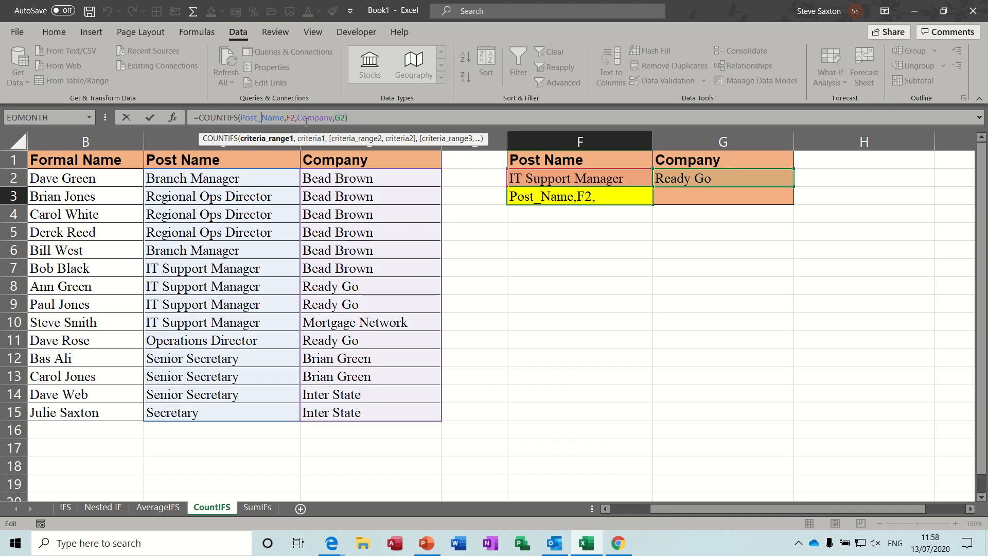
pyautogui.click(291, 117)
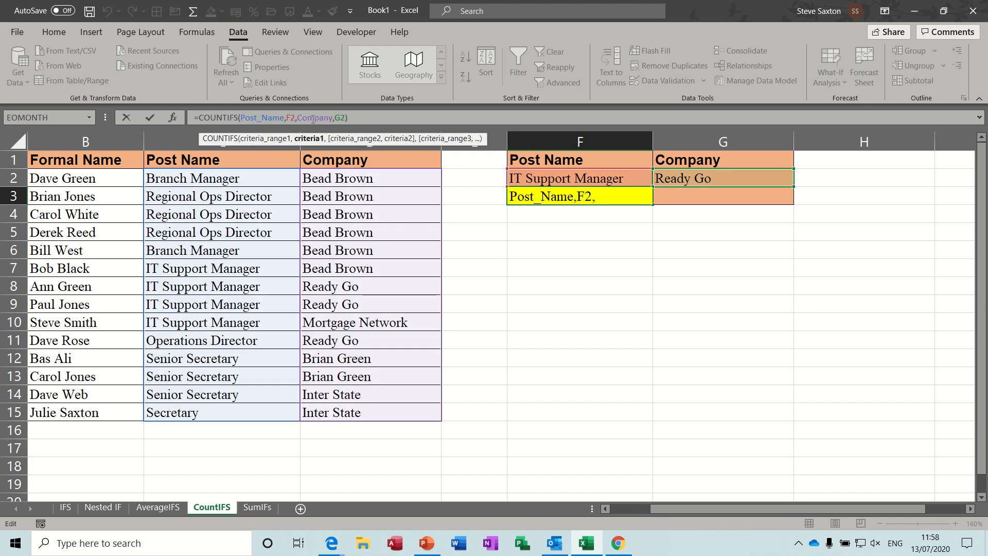
pyautogui.click(312, 118)
pyautogui.click(340, 118)
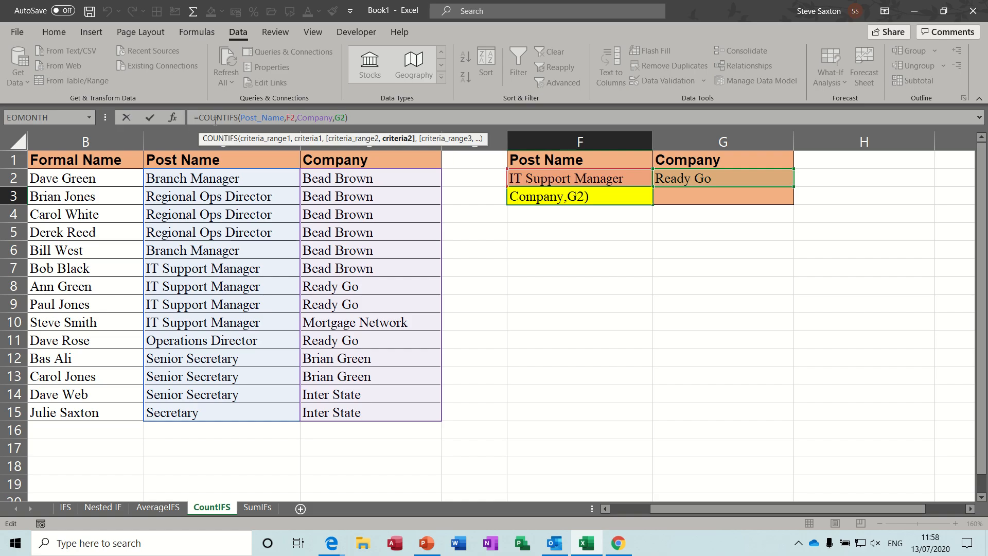
pyautogui.click(150, 118)
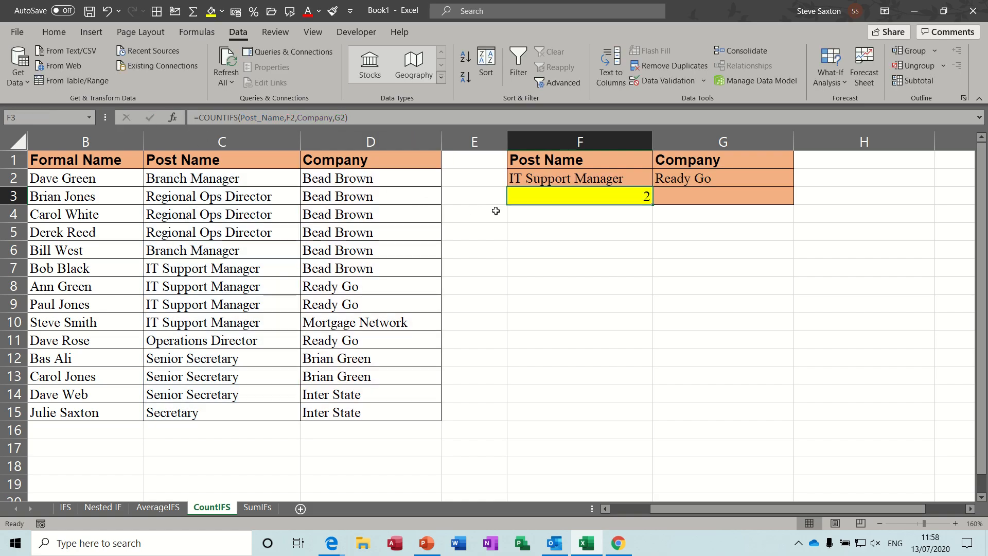
# - In F4, enter the formula =COUNTIFS(Post_Name,F2,Company,G2) using the named ranges and the two criteria cells
pyautogui.click(532, 217)
pyautogui.write('=')
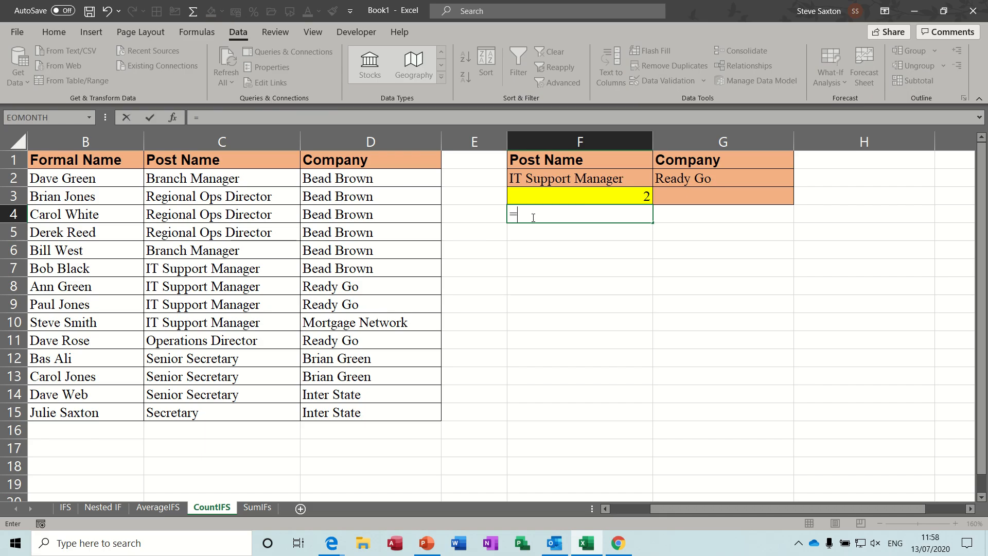
pyautogui.write('countifs')
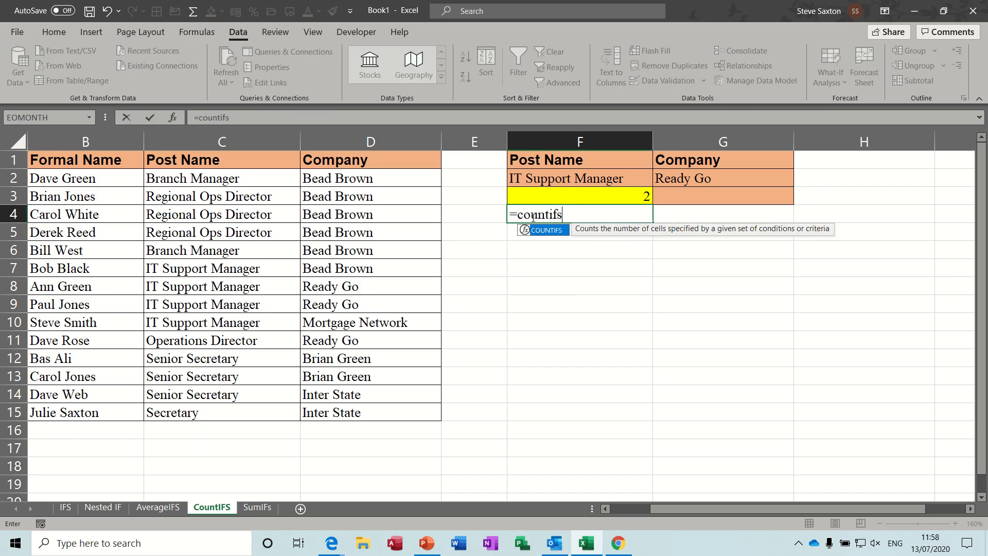
pyautogui.write('(')
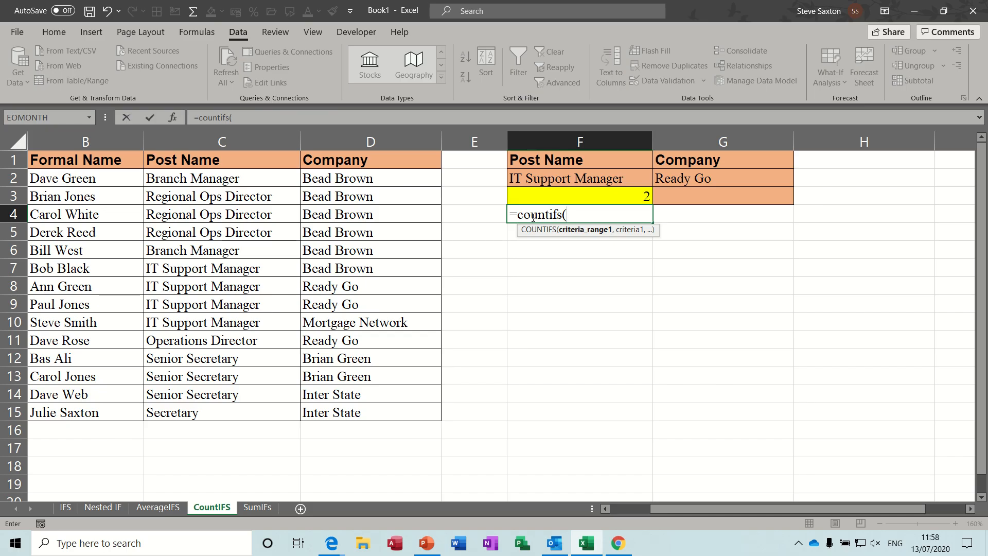
pyautogui.write('pos')
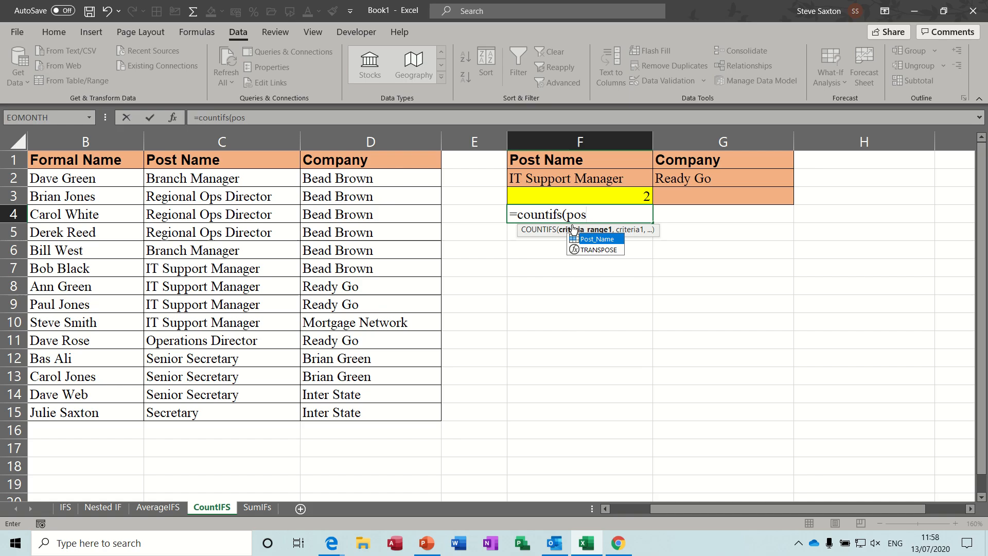
pyautogui.doubleClick(609, 240)
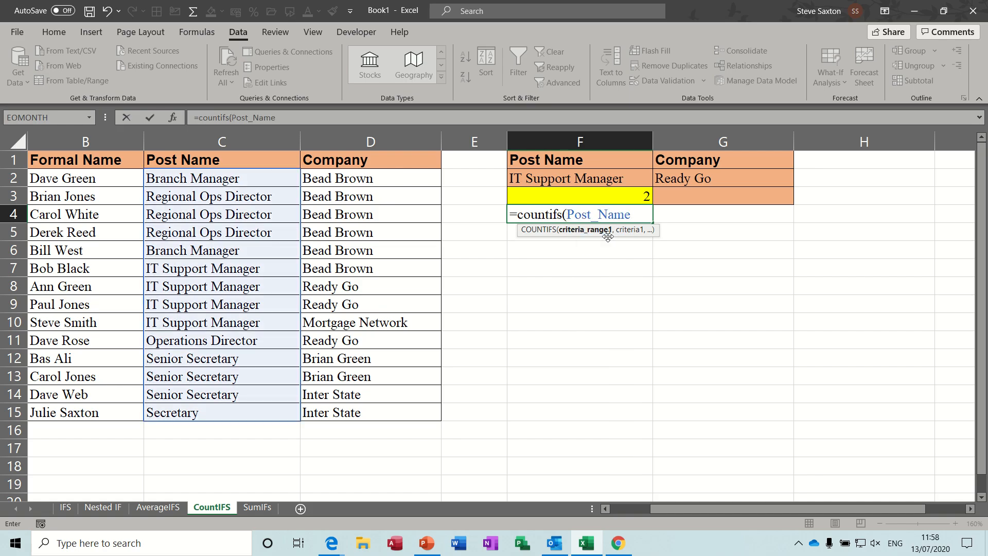
pyautogui.write(',')
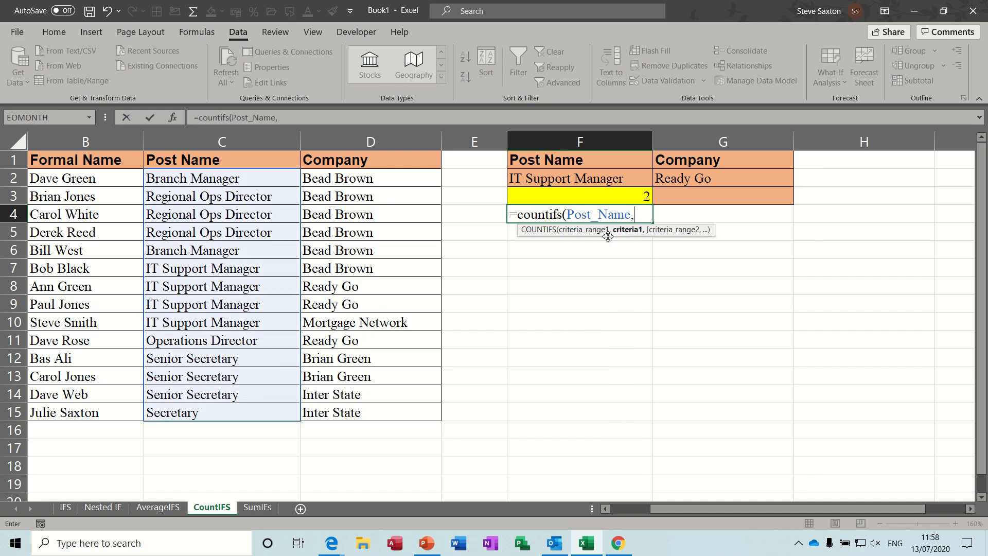
pyautogui.click(572, 180)
pyautogui.write(',')
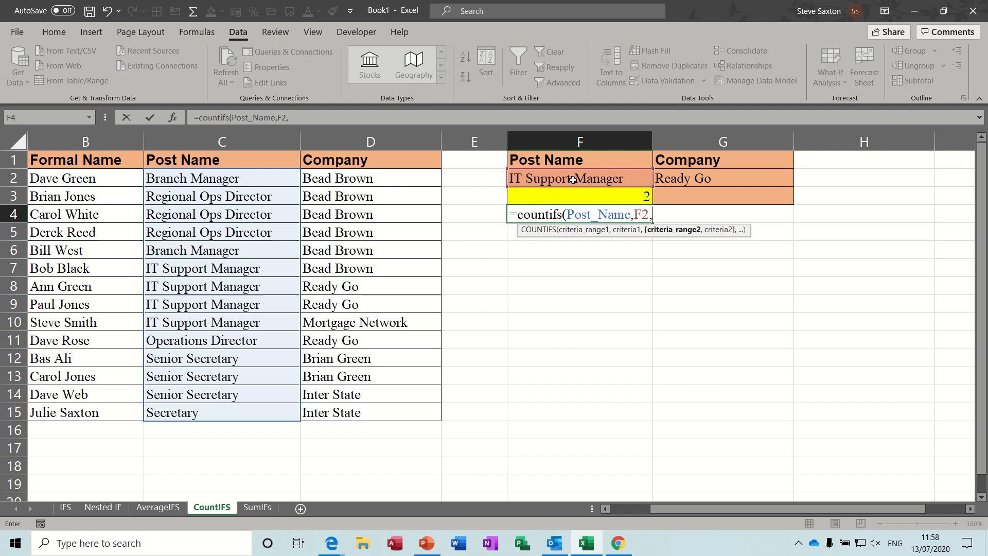
pyautogui.write('company')
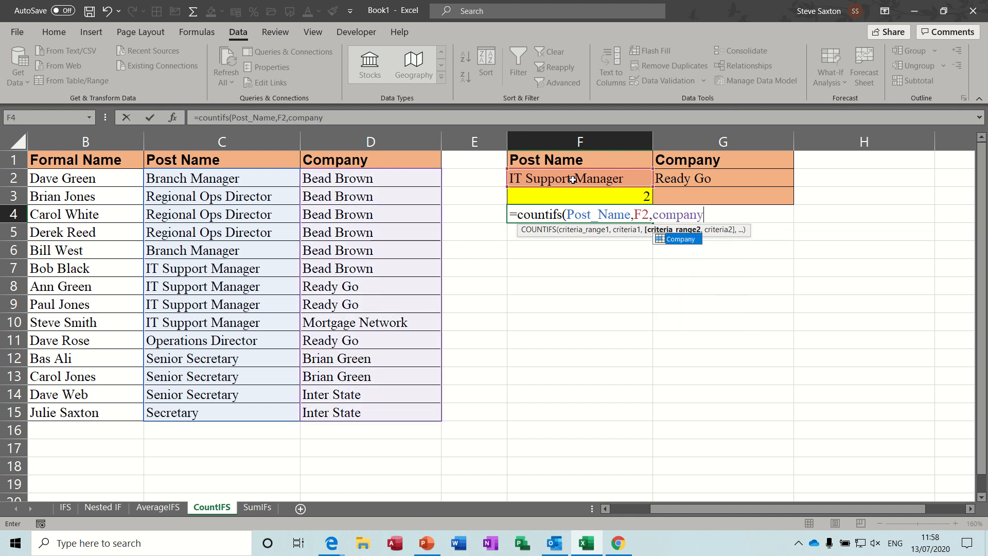
pyautogui.write(',')
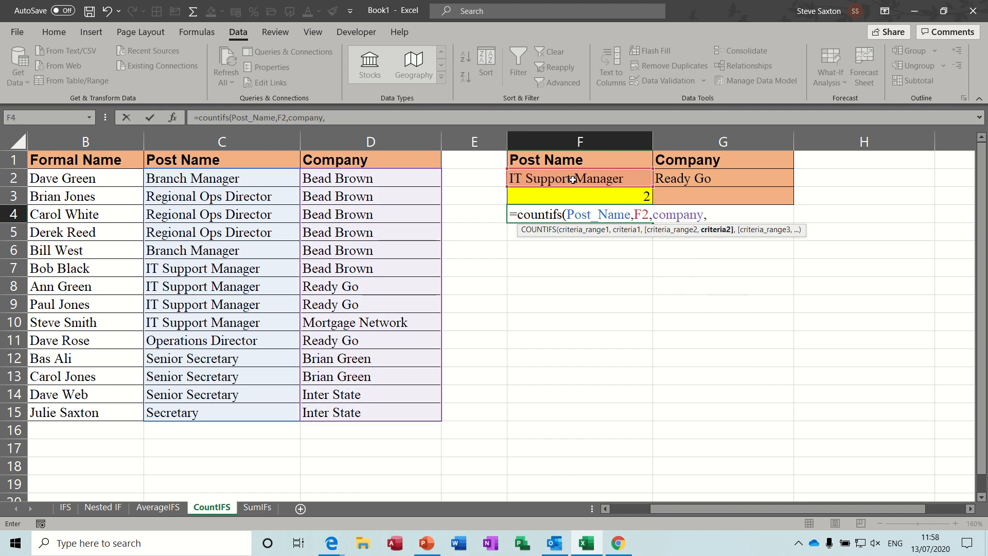
pyautogui.click(688, 180)
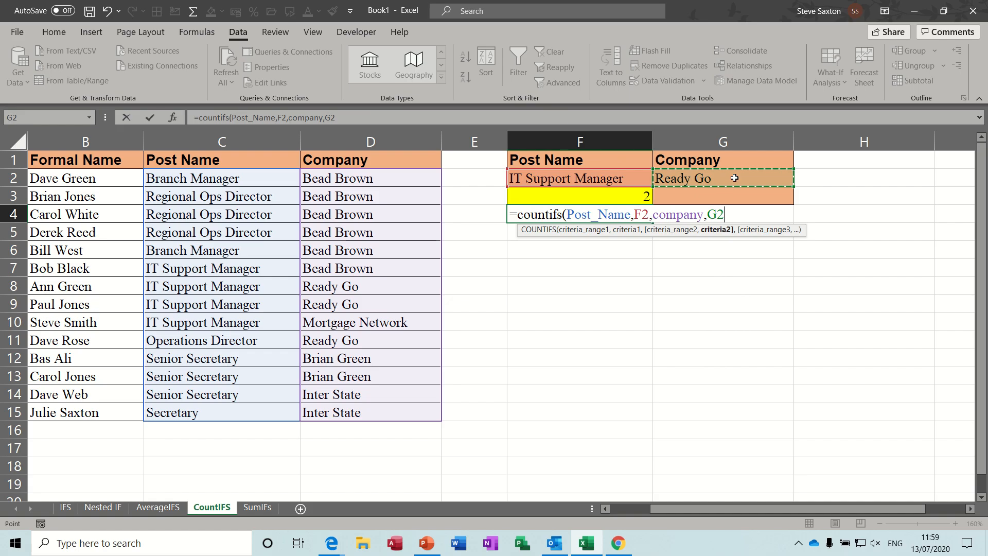
pyautogui.write(')')
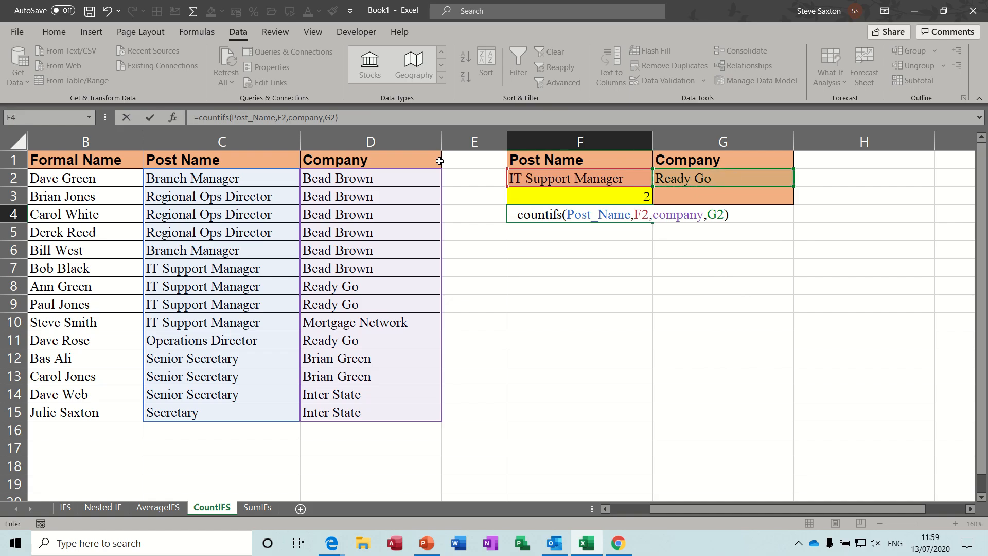
pyautogui.click(150, 116)
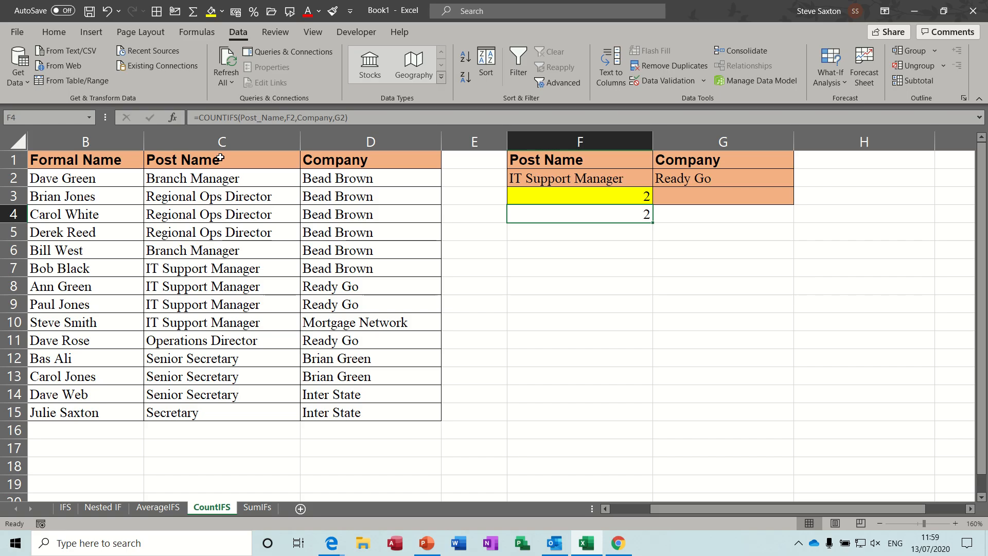
# - Switch the Company in G2 to Bead Brown and the Post Name in F2 to Operations Director
pyautogui.click(759, 184)
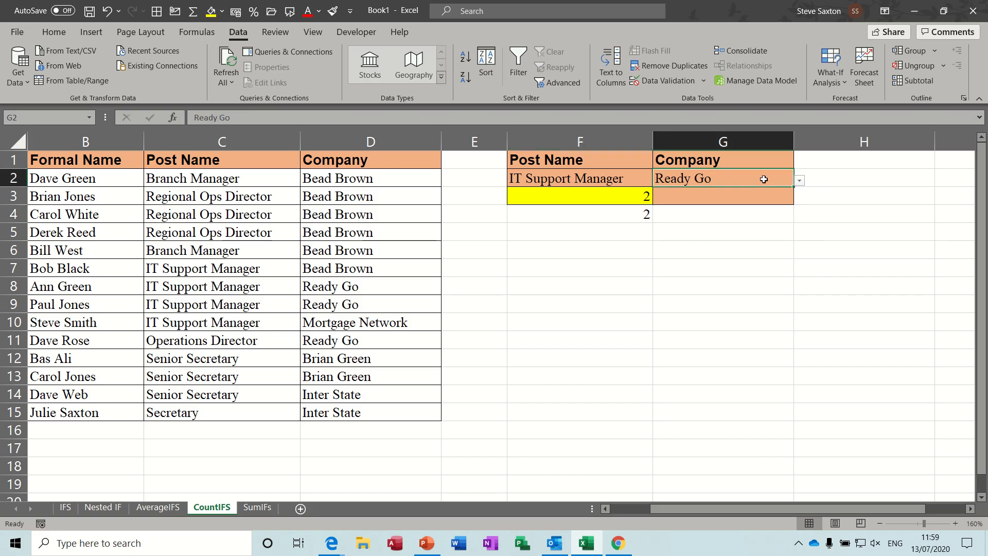
pyautogui.click(799, 184)
pyautogui.click(750, 195)
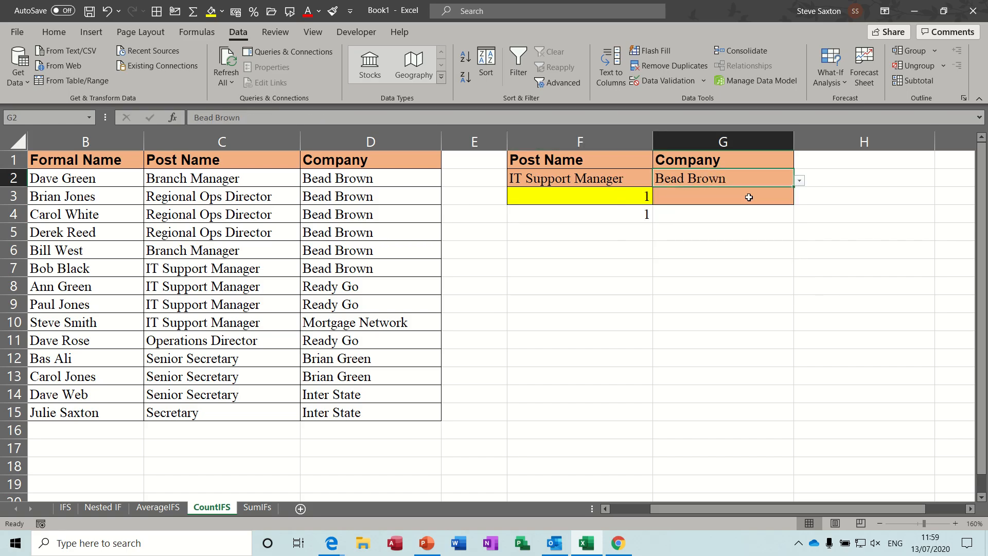
pyautogui.click(603, 174)
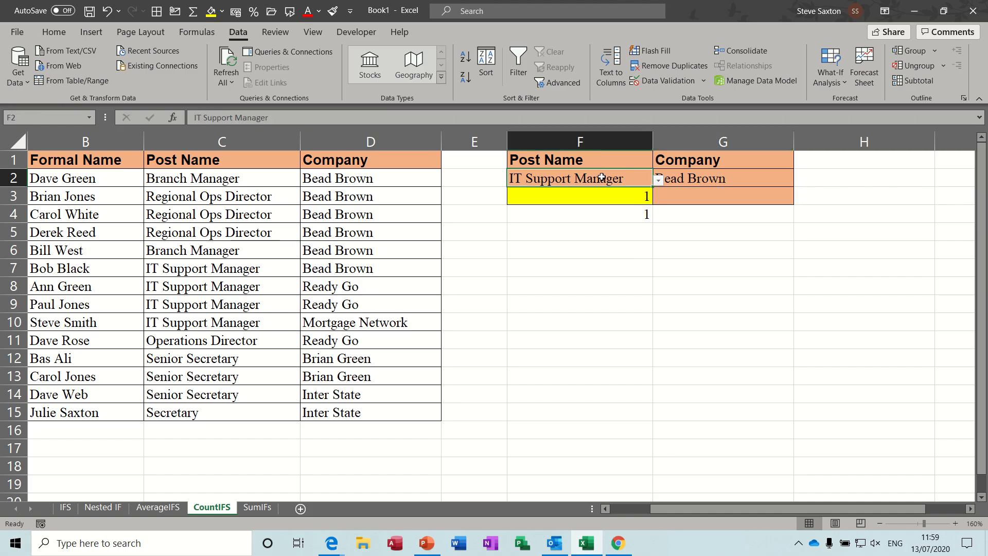
pyautogui.click(658, 181)
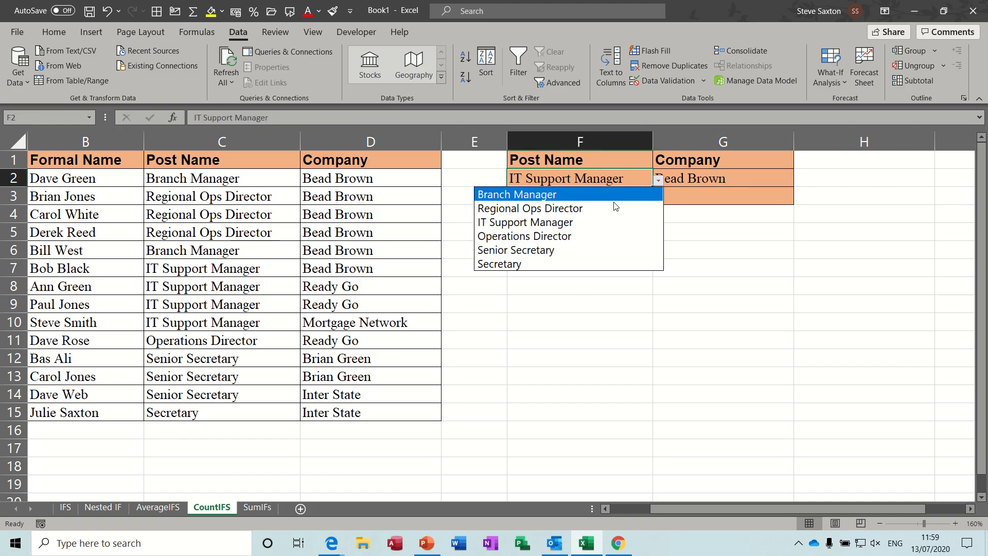
pyautogui.click(591, 230)
# - Change the Company in G2 to Ready Go
pyautogui.click(752, 182)
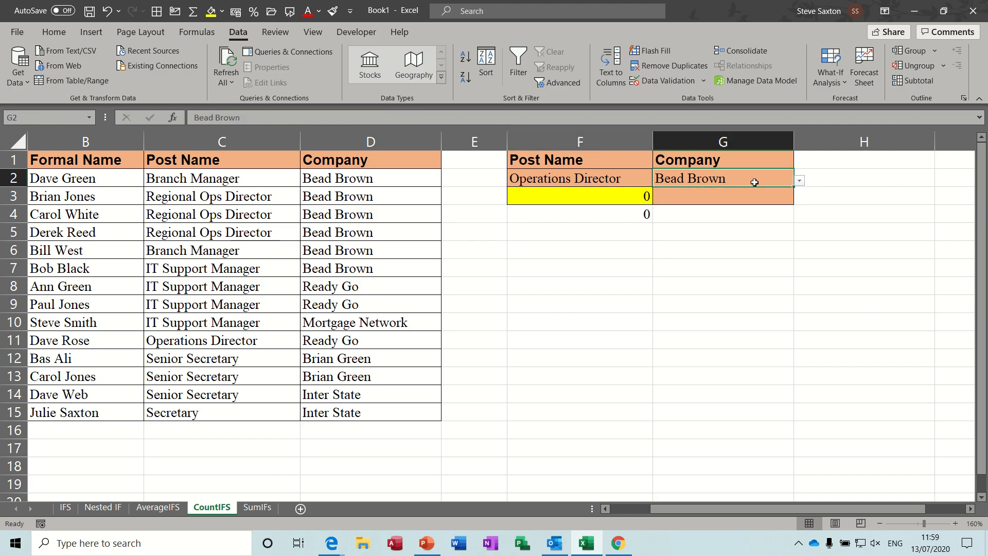
pyautogui.click(800, 181)
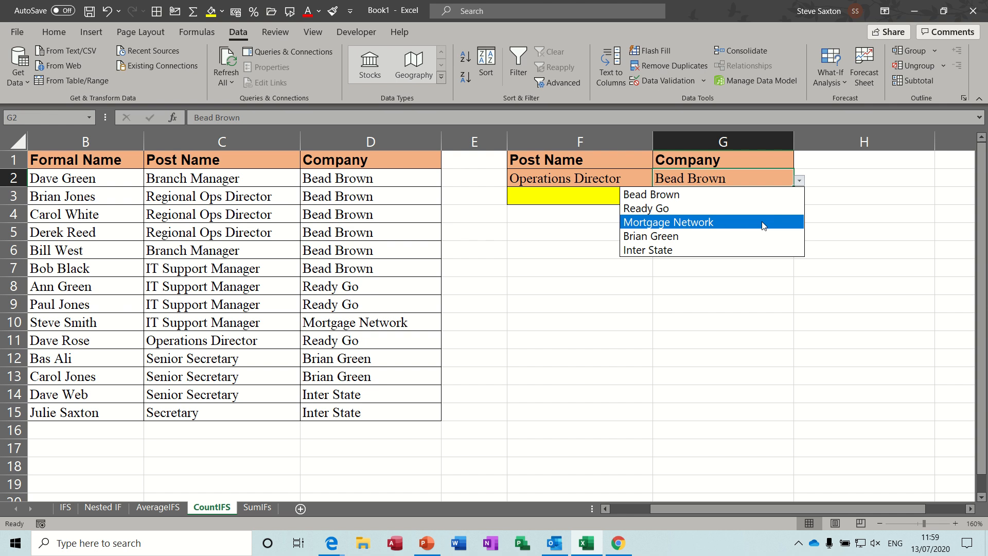
pyautogui.click(751, 209)
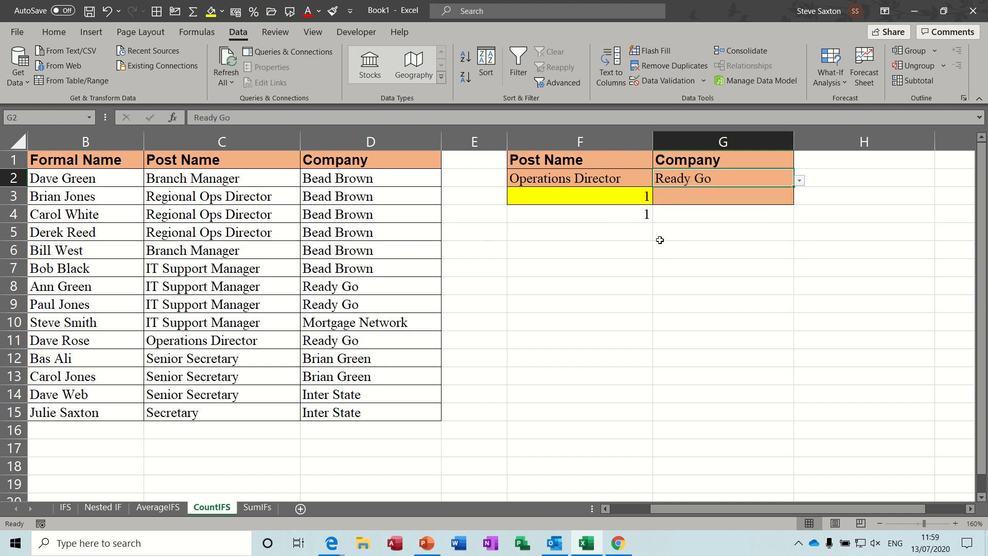
# - On the SumIFs sheet, inspect the named ranges covering the Name, Pass, Fail and Tutor columns
pyautogui.click(261, 509)
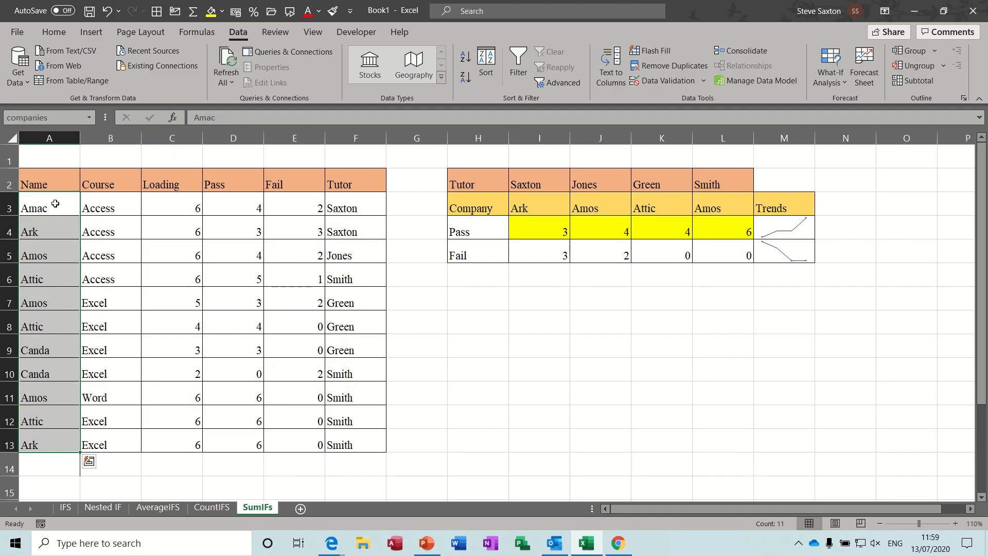
pyautogui.moveTo(54, 205); pyautogui.dragTo(43, 434)
pyautogui.click(51, 118)
pyautogui.write('companies')
pyautogui.moveTo(218, 206); pyautogui.dragTo(230, 440)
pyautogui.moveTo(293, 212); pyautogui.dragTo(290, 449)
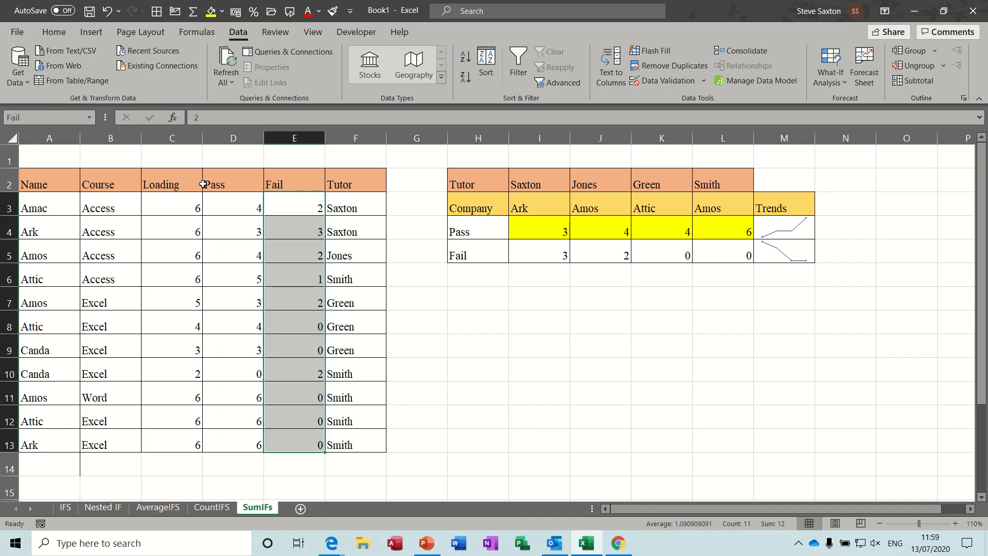
pyautogui.moveTo(344, 207); pyautogui.dragTo(342, 445)
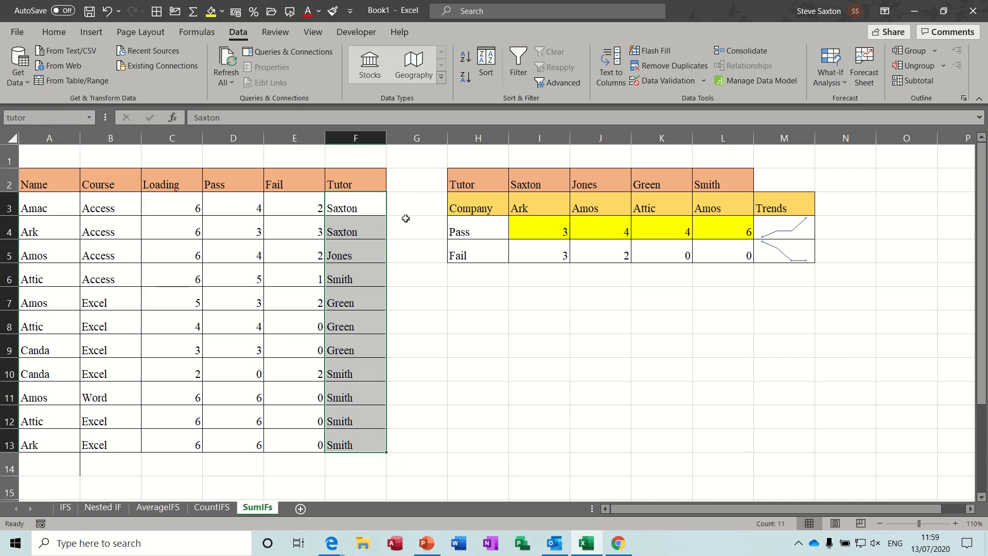
# - Switch the Tutor in I2 to Jones and the Company in I3 to Amos using their dropdowns
pyautogui.click(541, 183)
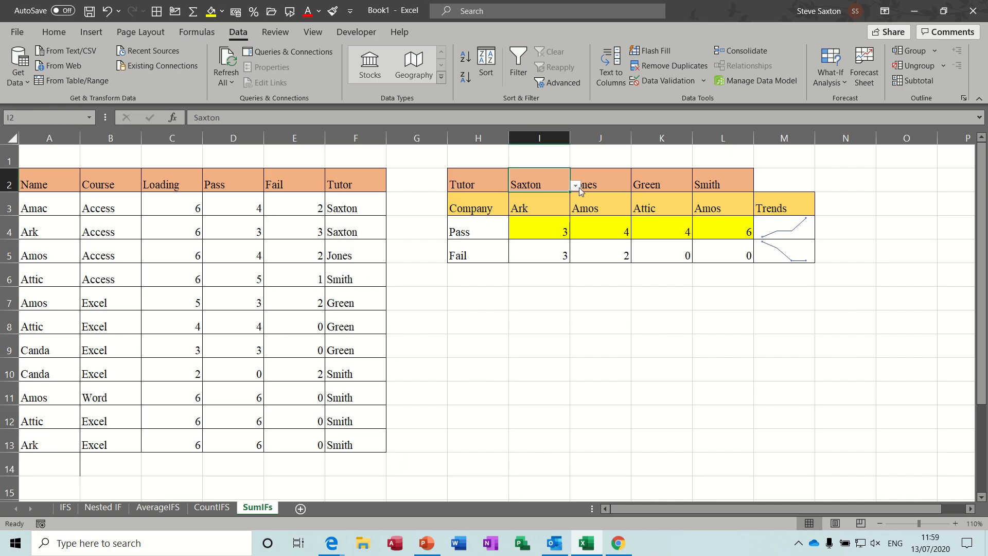
pyautogui.click(576, 186)
pyautogui.click(579, 188)
pyautogui.click(551, 203)
pyautogui.click(575, 211)
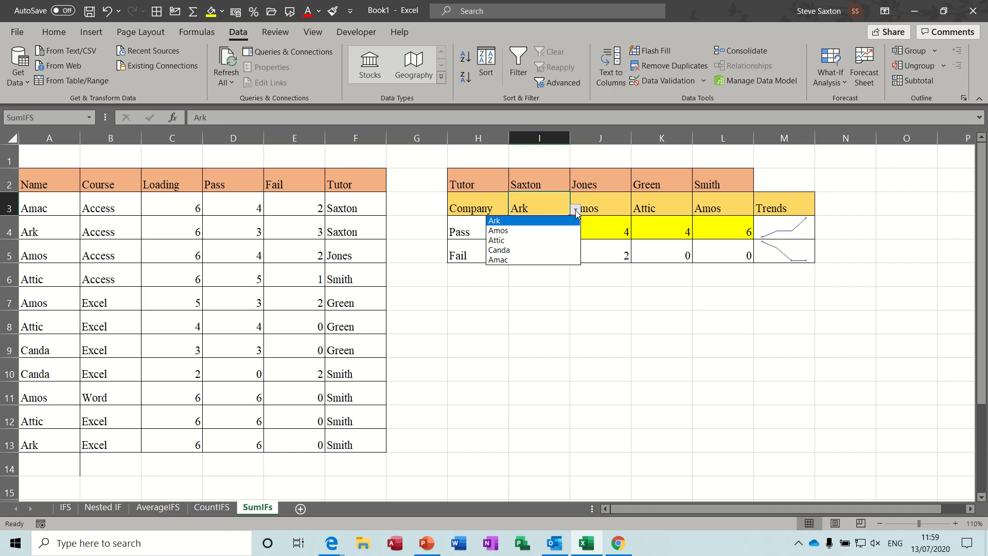
pyautogui.click(575, 211)
pyautogui.click(562, 181)
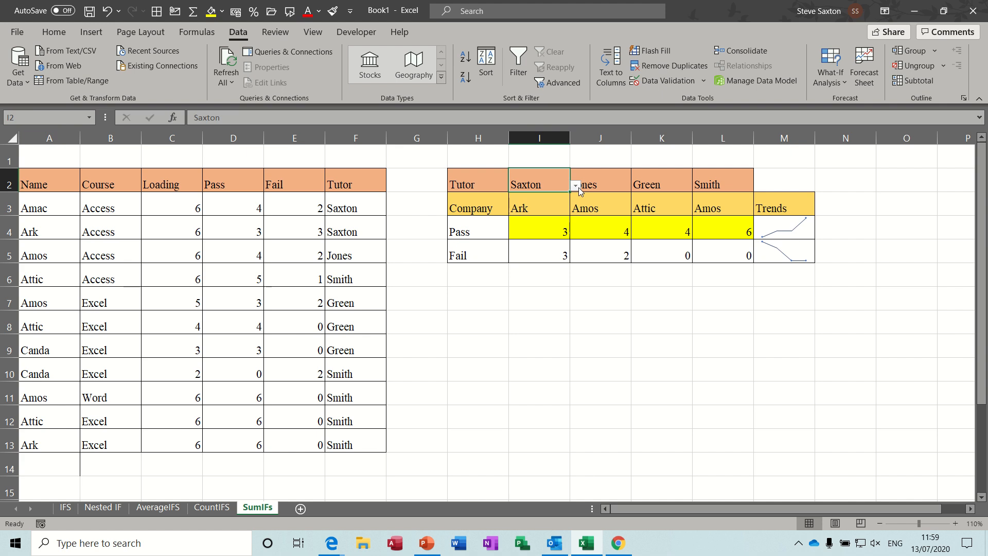
pyautogui.click(577, 187)
pyautogui.click(559, 201)
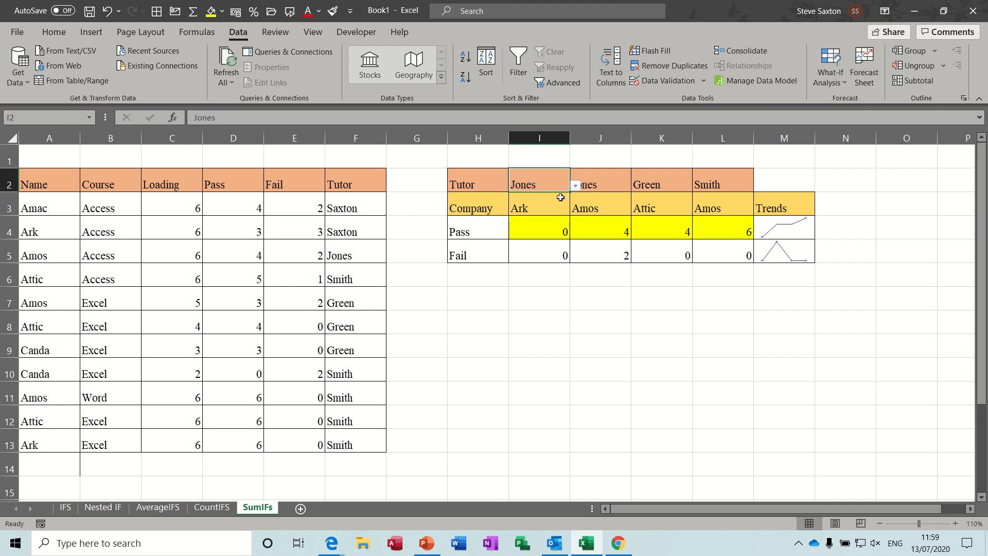
pyautogui.click(560, 204)
pyautogui.click(576, 210)
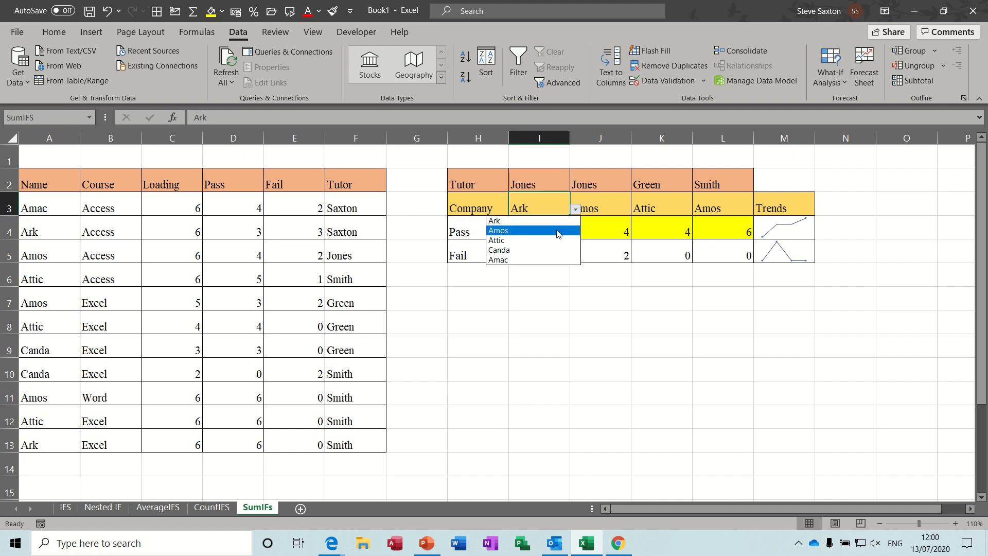
pyautogui.click(559, 231)
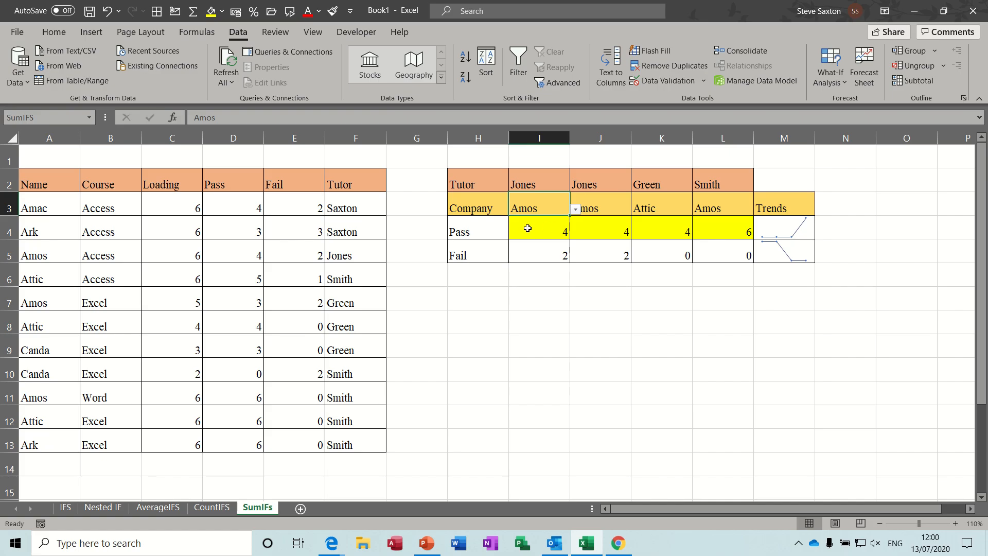
# - In I6, start a SUMIFS formula with the Pass range as sum range and the tutor range as first criteria range
pyautogui.click(534, 256)
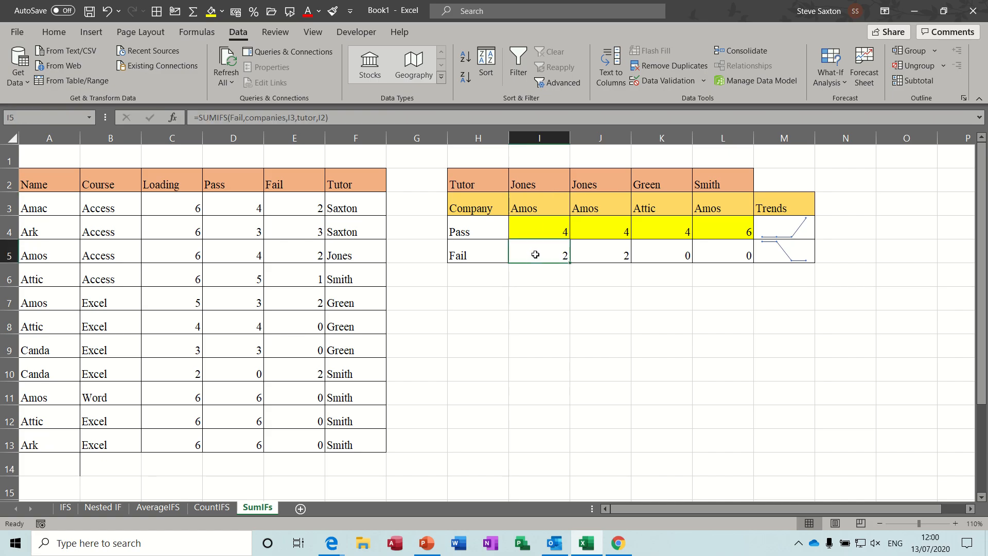
pyautogui.click(540, 228)
pyautogui.click(542, 182)
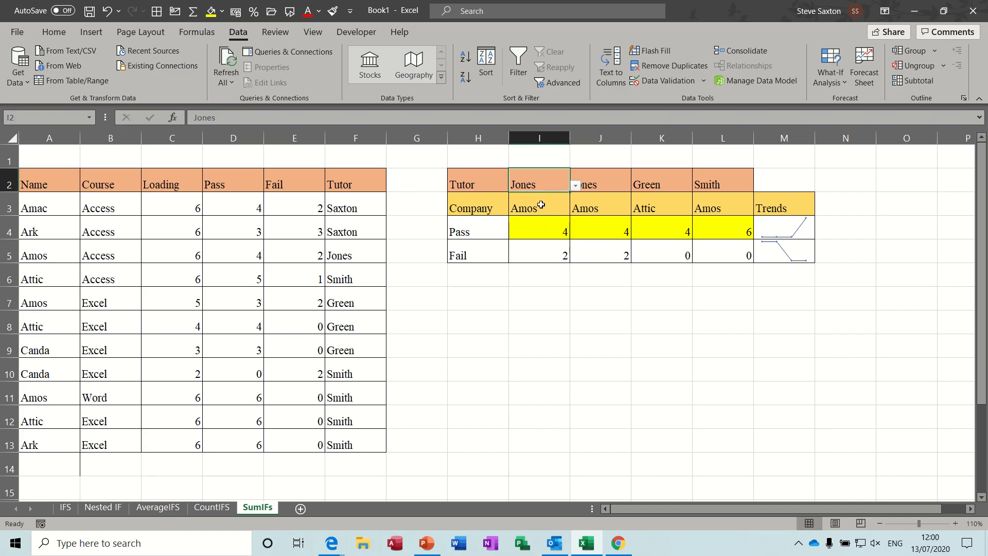
pyautogui.click(538, 231)
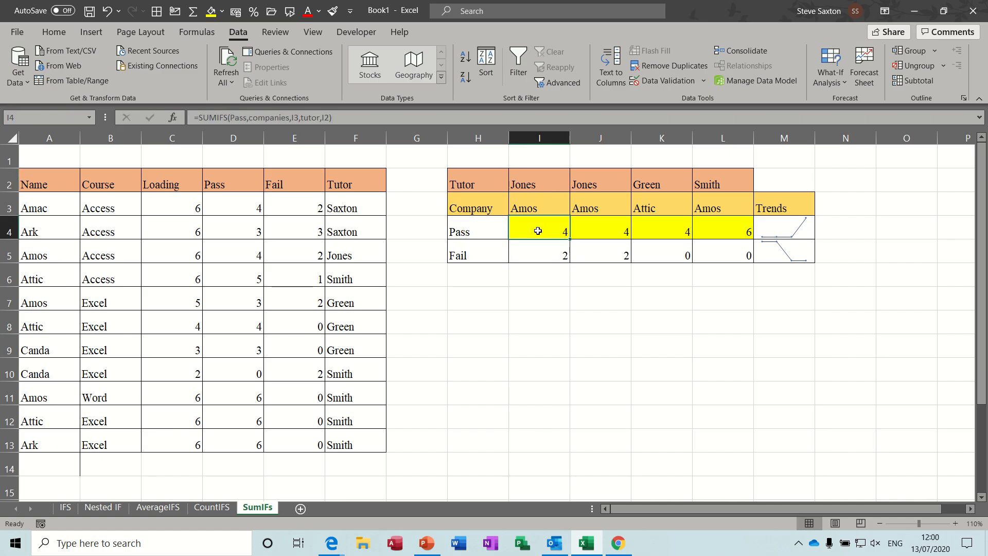
pyautogui.click(527, 280)
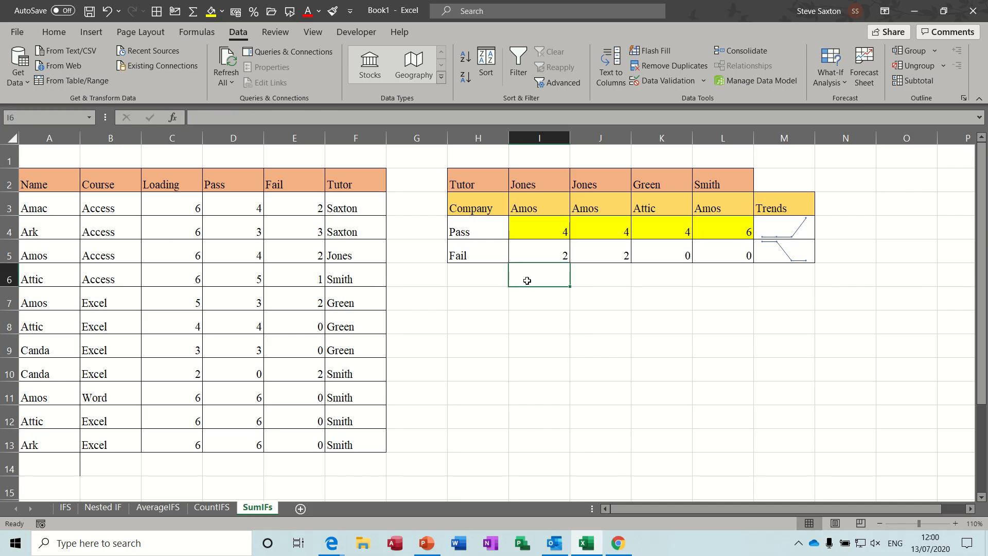
pyautogui.write('=s')
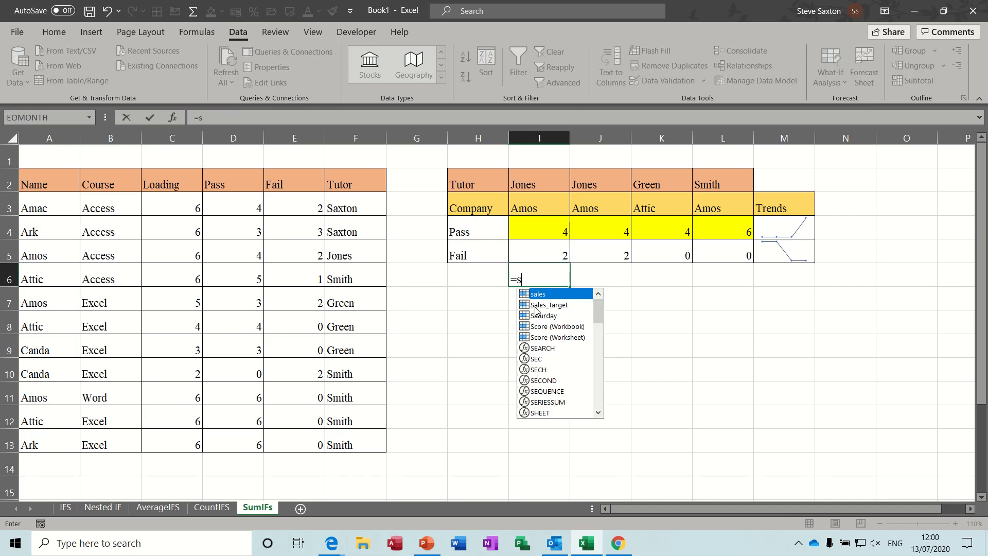
pyautogui.write('umifs(')
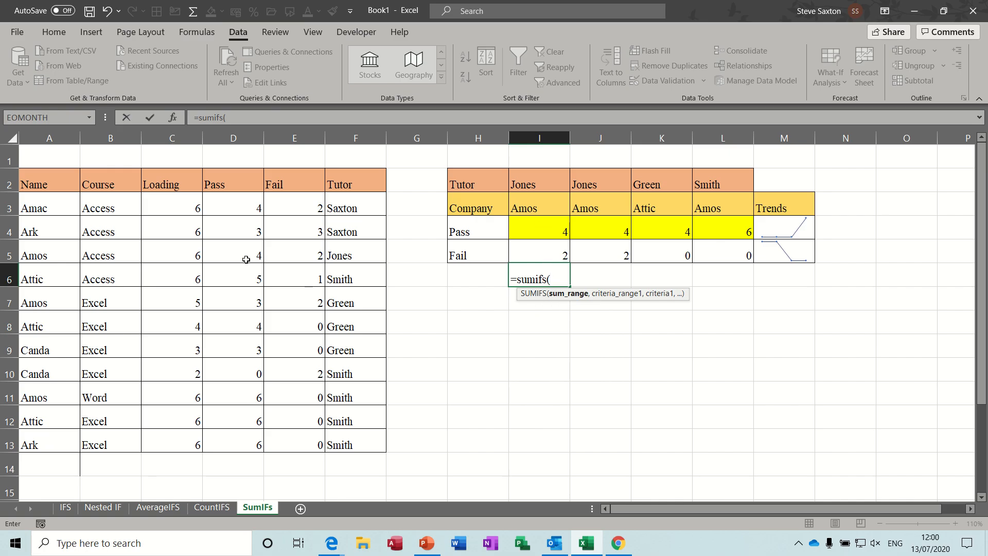
pyautogui.moveTo(237, 205); pyautogui.dragTo(242, 434)
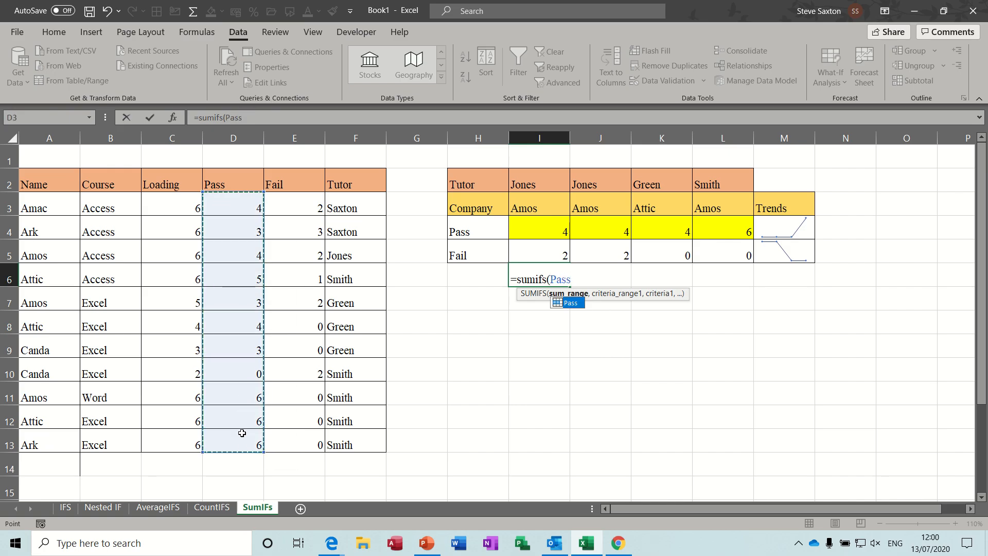
pyautogui.write(',')
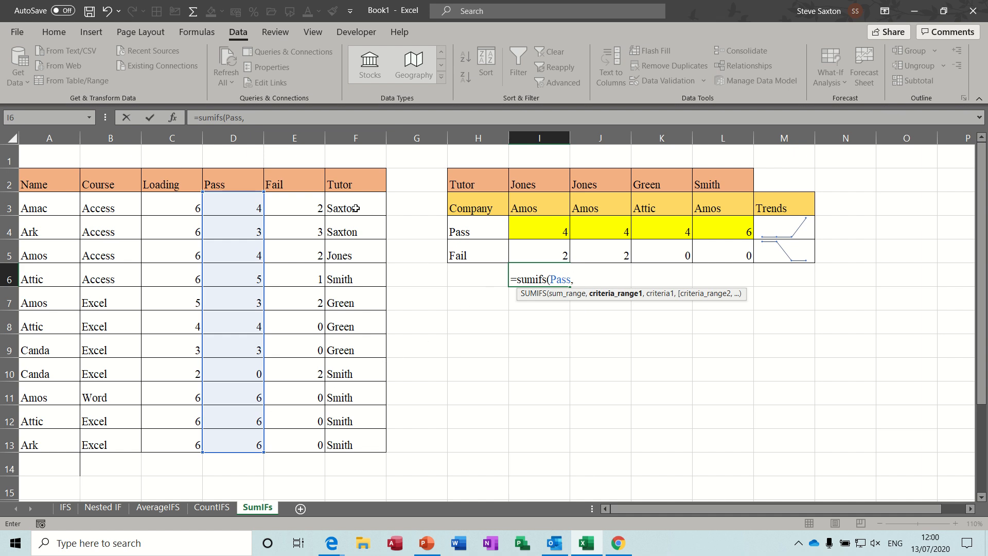
pyautogui.moveTo(353, 204); pyautogui.dragTo(355, 432)
pyautogui.write(',')
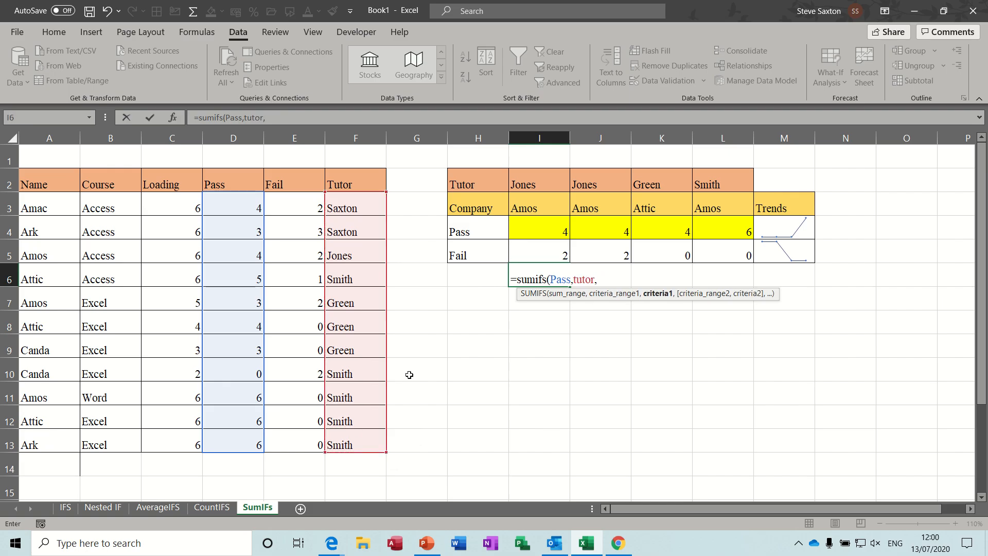
# - Complete the formula as =SUMIFS(Pass,tutor,I2,companies,I3) using I2, the companies range and I3 as criteria
pyautogui.click(537, 179)
pyautogui.write(',')
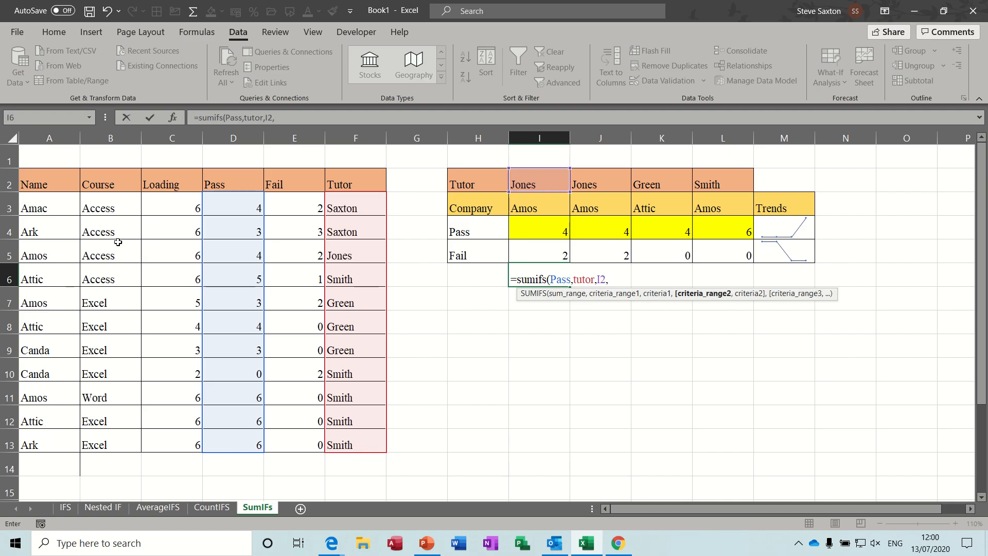
pyautogui.moveTo(50, 201); pyautogui.dragTo(35, 439)
pyautogui.write(',')
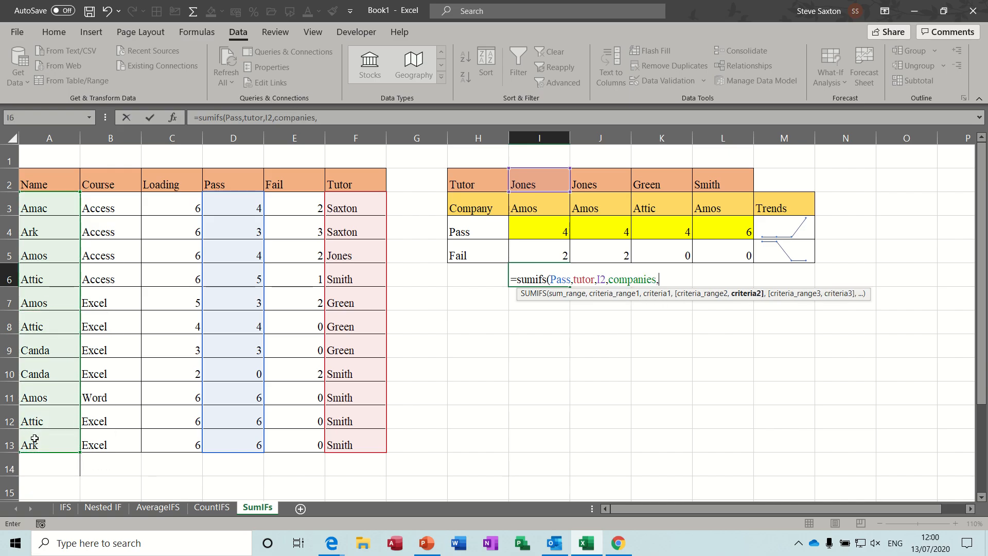
pyautogui.click(539, 201)
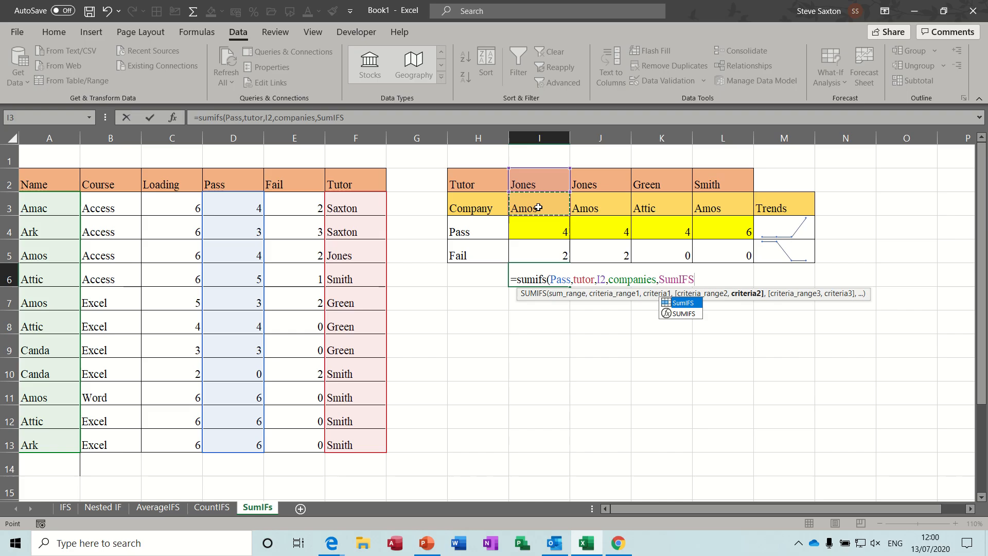
pyautogui.press('BackSpace')
pyautogui.press('BackSpace')
pyautogui.press('BackSpace')
pyautogui.press('BackSpace')
pyautogui.press('BackSpace')
pyautogui.press('BackSpace')
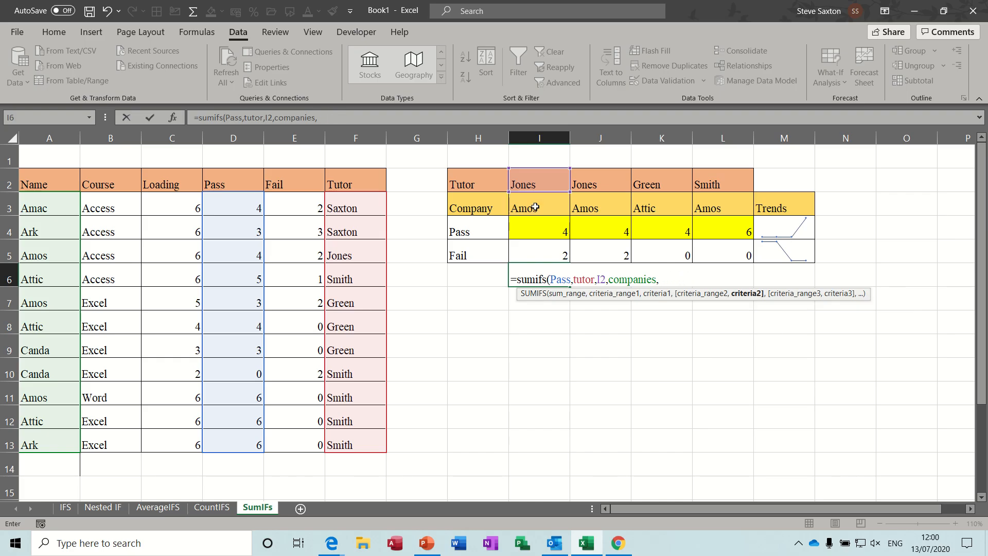
pyautogui.write('i3')
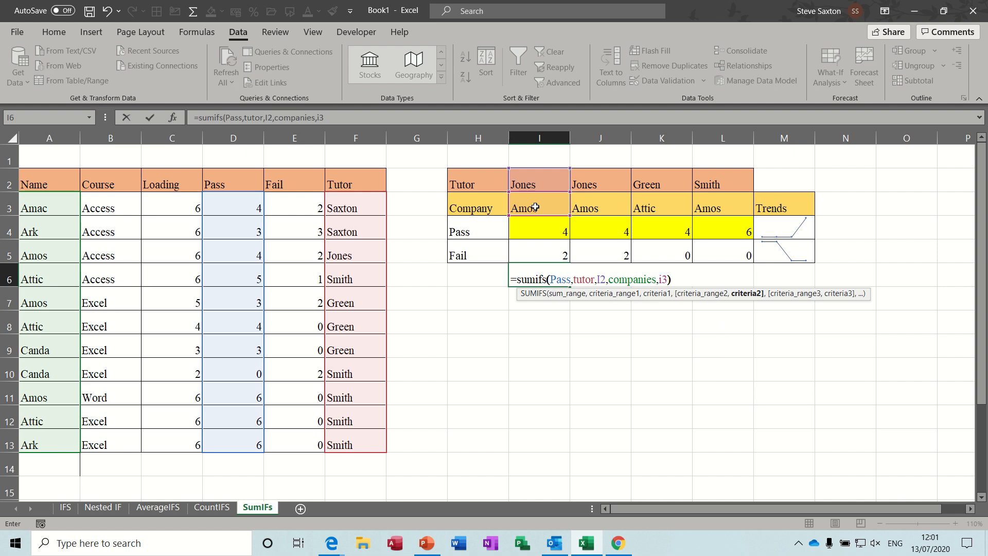
pyautogui.write(')')
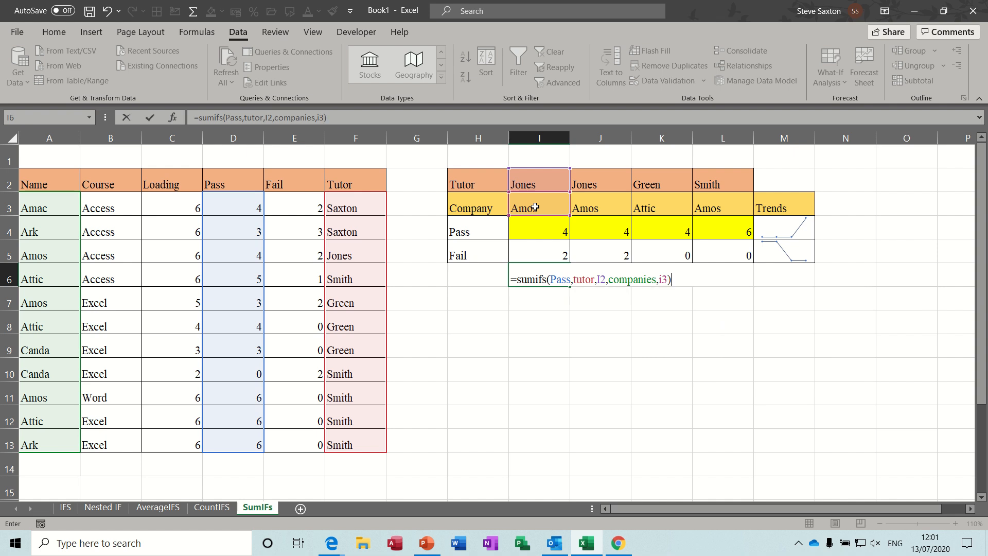
pyautogui.click(151, 118)
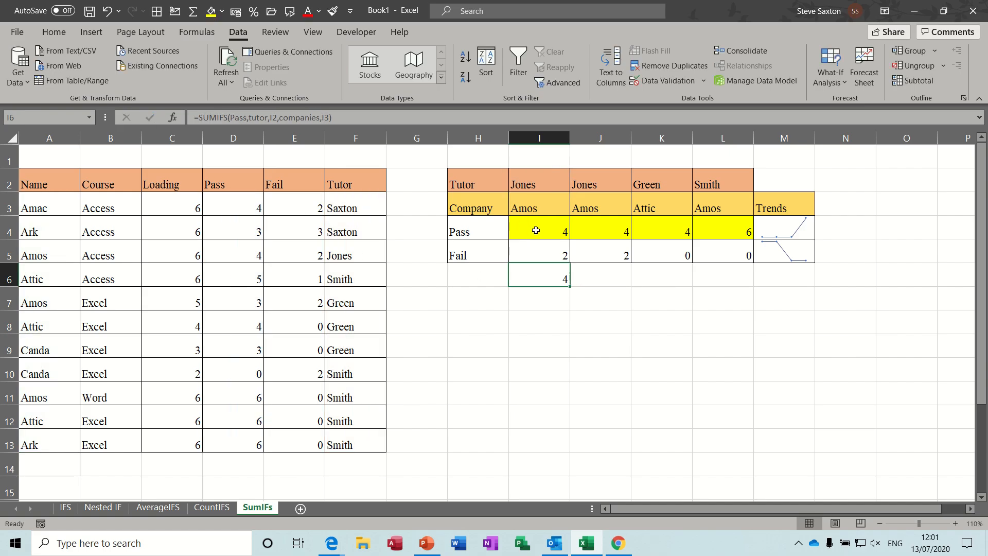
# - Fill the I6 SUMIFS formula across to L6
pyautogui.click(785, 233)
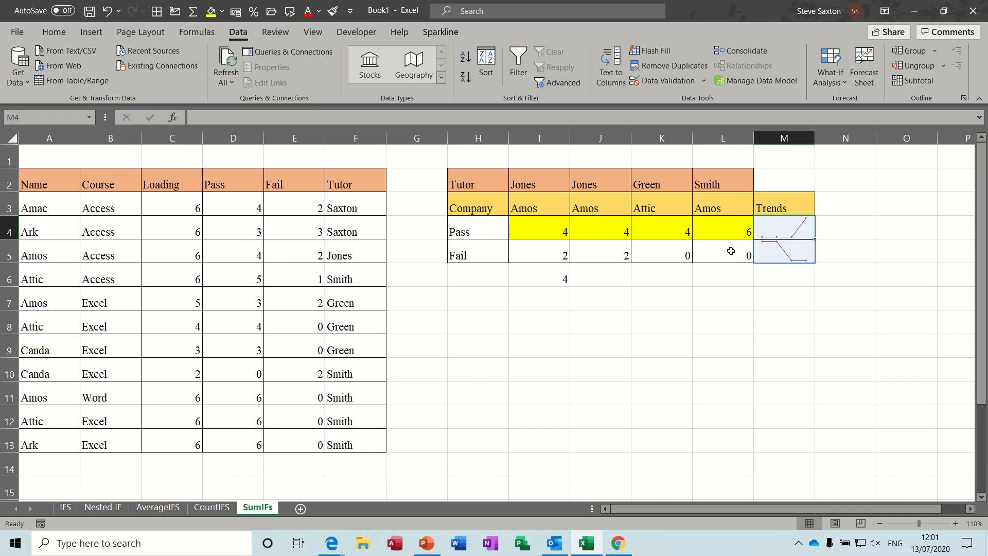
pyautogui.click(554, 280)
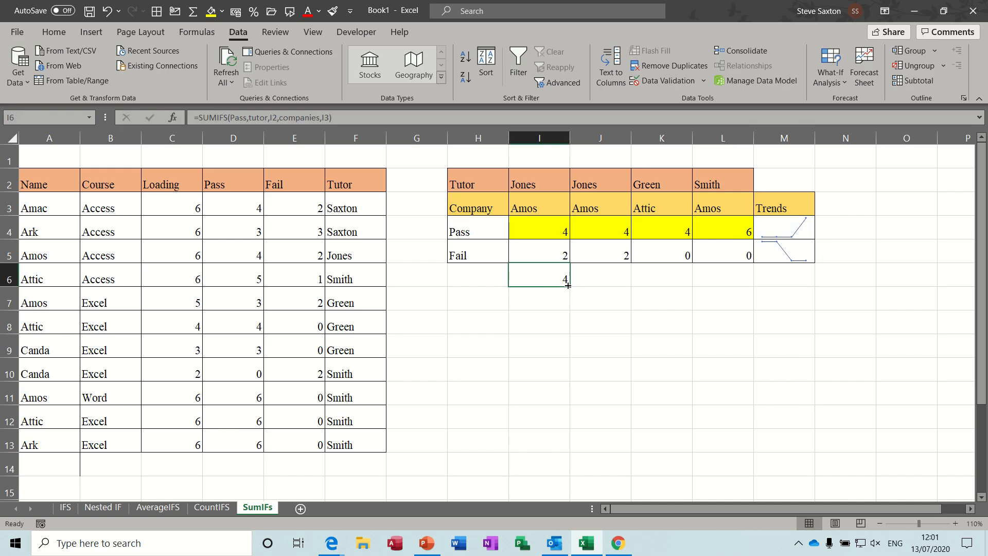
pyautogui.moveTo(569, 286); pyautogui.dragTo(732, 288)
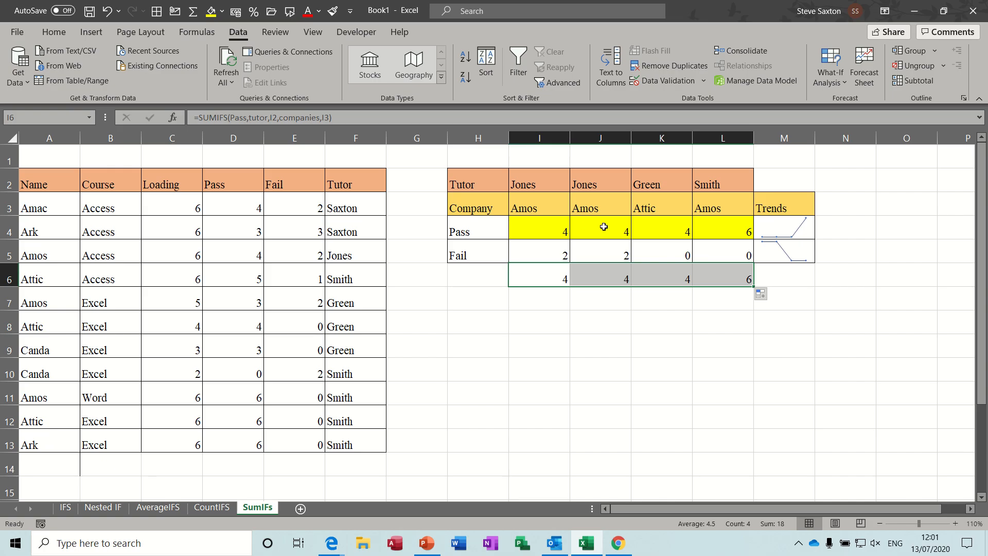
# - Insert a line sparkline in M6 from data range I6:L6 and turn on its markers and negative points
pyautogui.click(548, 273)
pyautogui.click(602, 276)
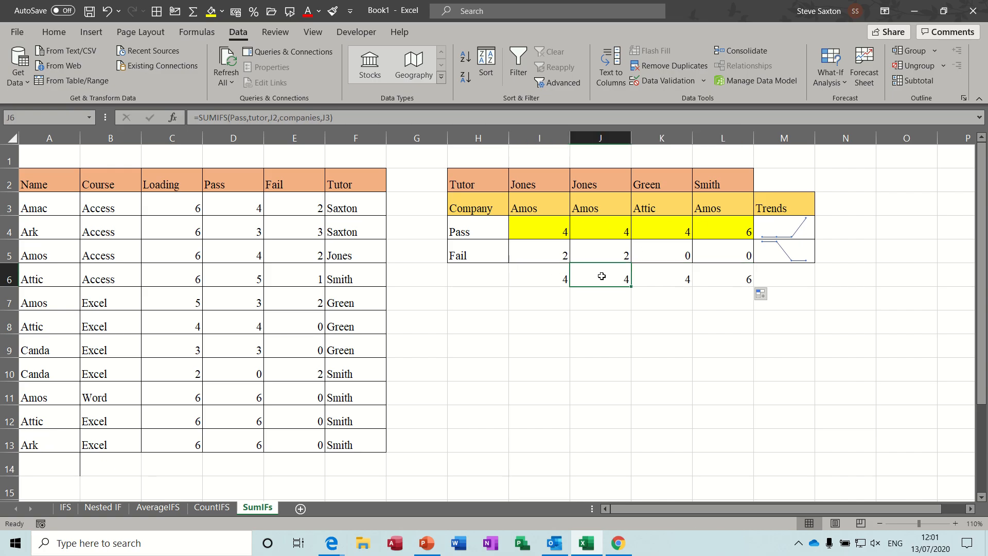
pyautogui.click(669, 278)
pyautogui.click(550, 276)
pyautogui.click(609, 278)
pyautogui.click(712, 273)
pyautogui.moveTo(553, 277); pyautogui.dragTo(702, 278)
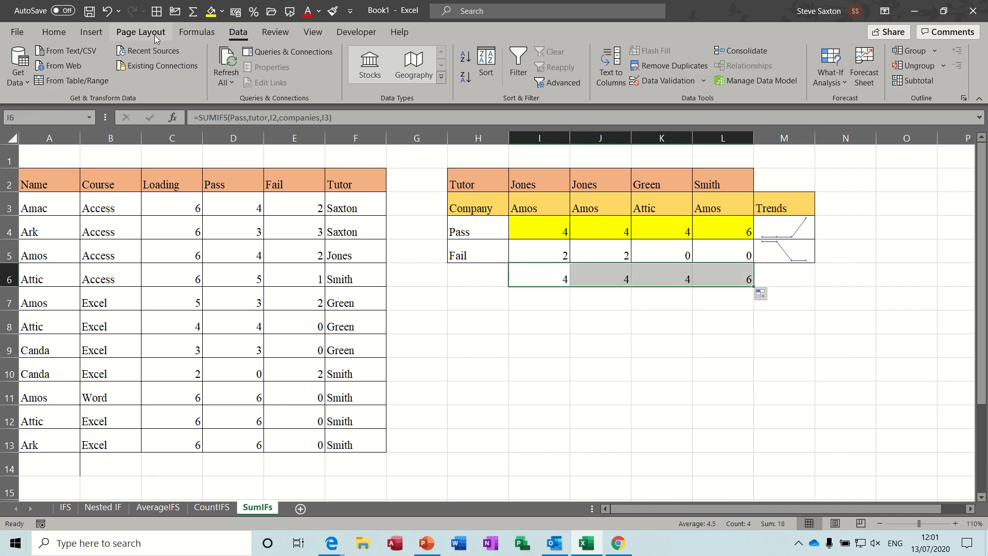
pyautogui.click(89, 33)
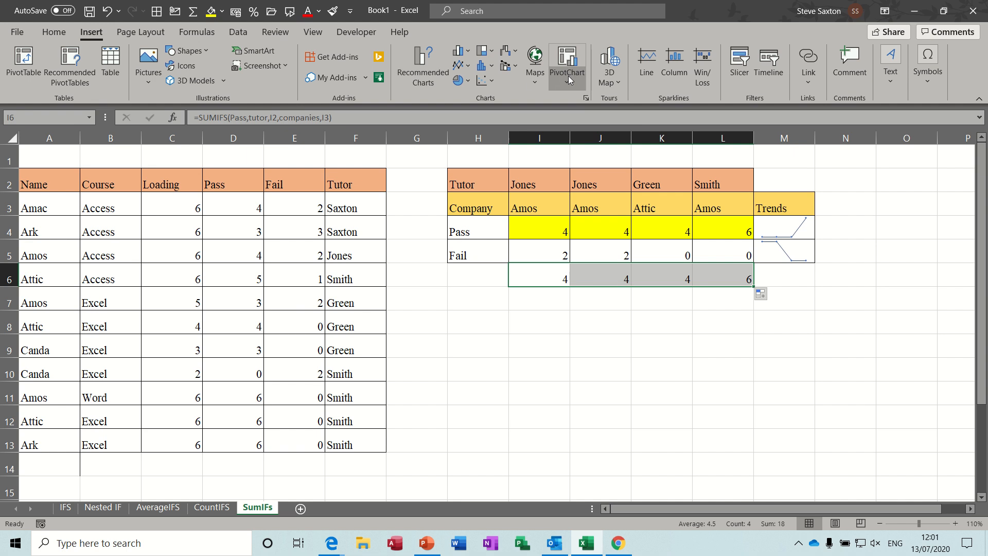
pyautogui.click(649, 61)
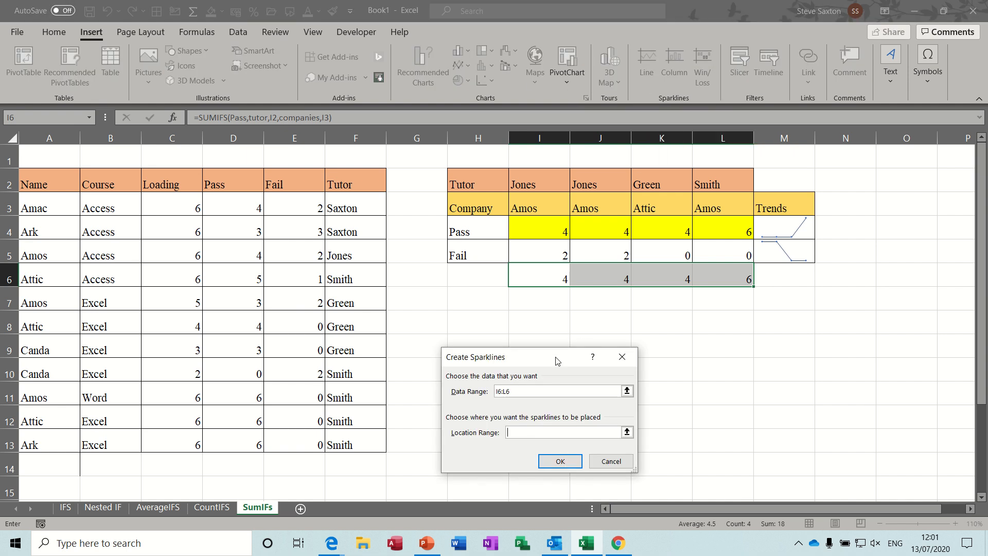
pyautogui.moveTo(555, 359); pyautogui.dragTo(581, 328)
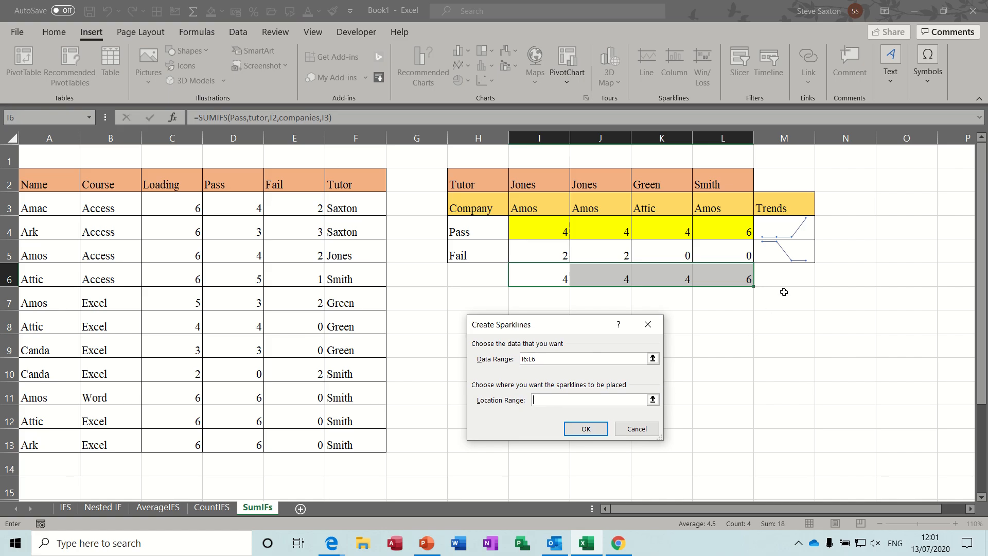
pyautogui.click(794, 278)
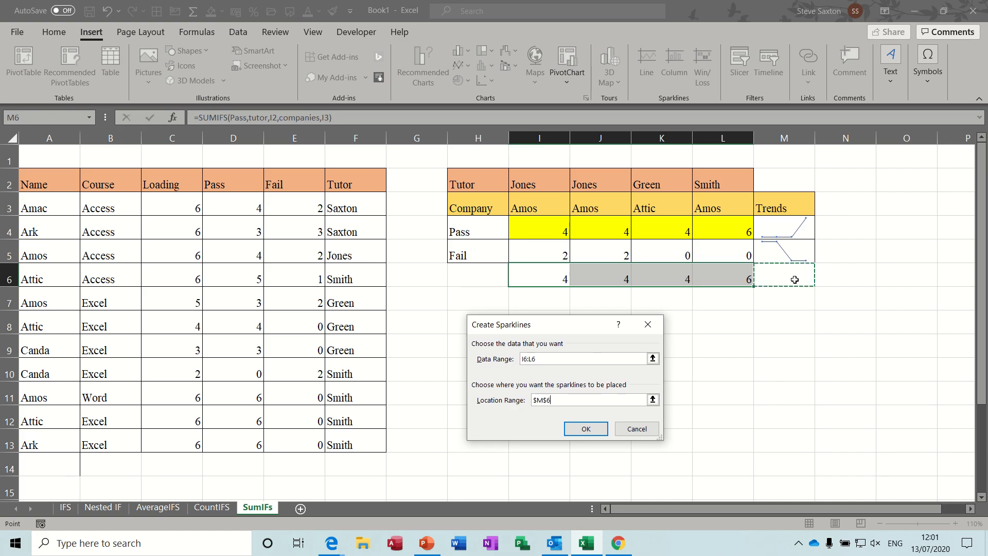
pyautogui.click(585, 430)
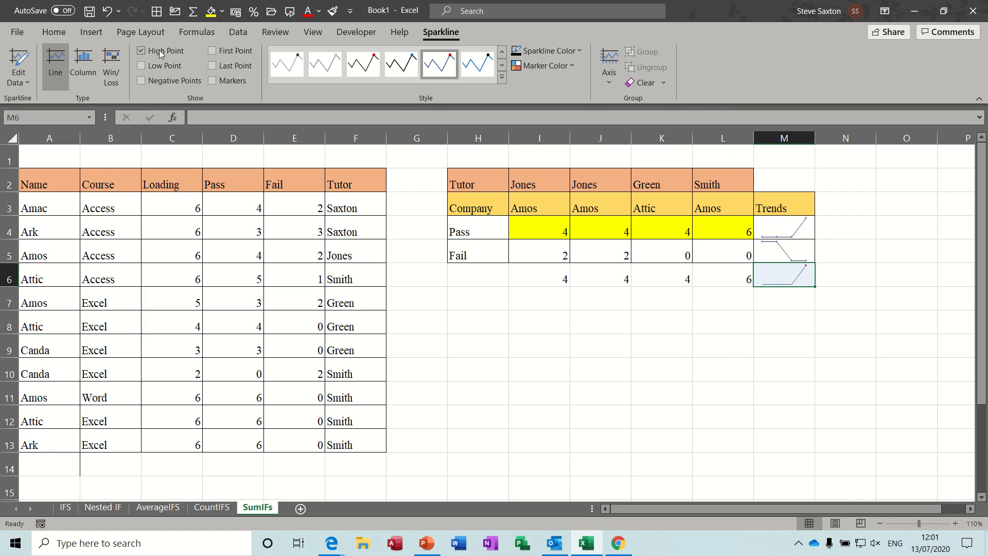
pyautogui.click(212, 81)
pyautogui.click(141, 81)
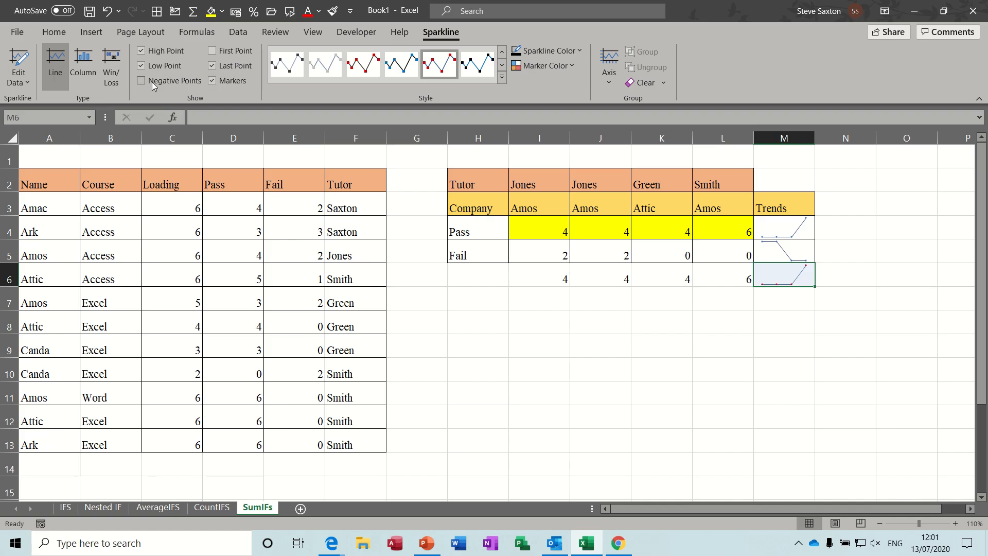
# - Try the Column and Win/Loss types for the M6 sparkline, then undo both changes
pyautogui.click(91, 60)
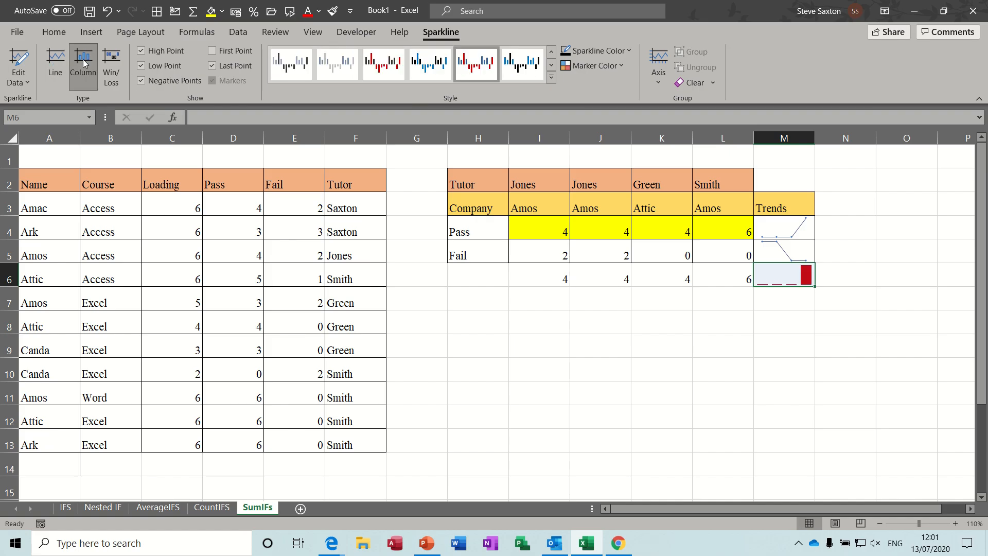
pyautogui.click(109, 63)
pyautogui.hotkey('ctrl', 'z')
pyautogui.hotkey('ctrl', 'z')
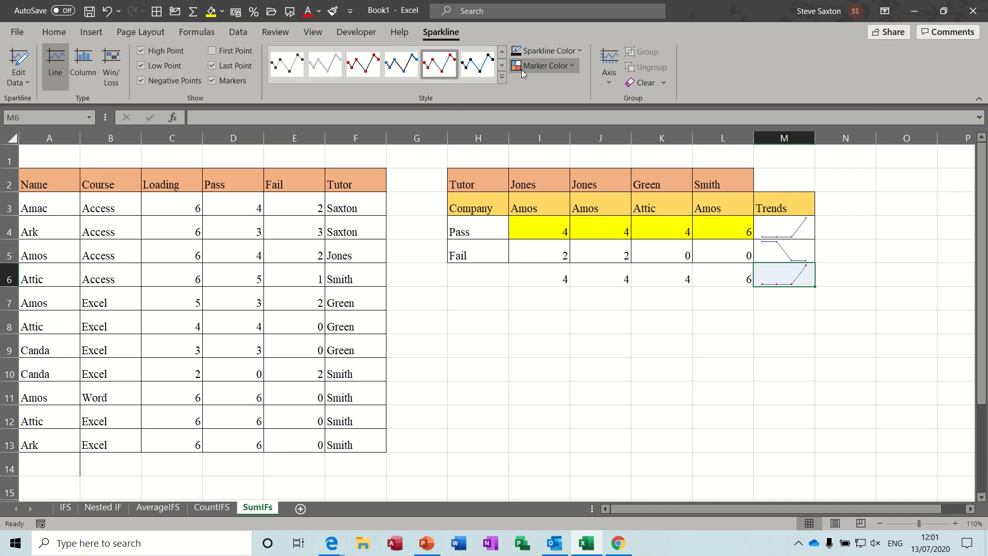
# - Apply a different preset style to the M6 sparkline from the style gallery
pyautogui.click(477, 64)
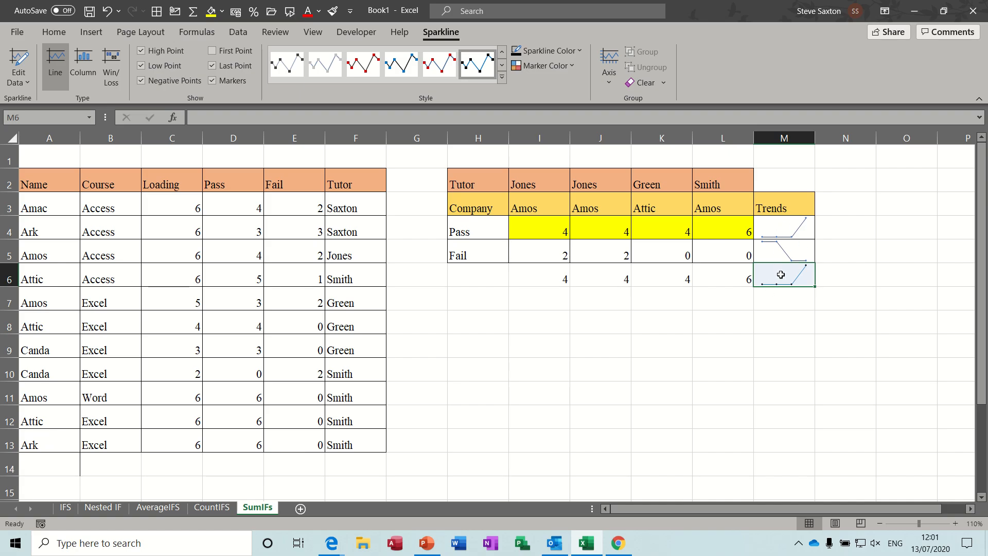
pyautogui.click(795, 297)
pyautogui.click(780, 278)
# - Fill cell K9 with yellow
pyautogui.click(672, 336)
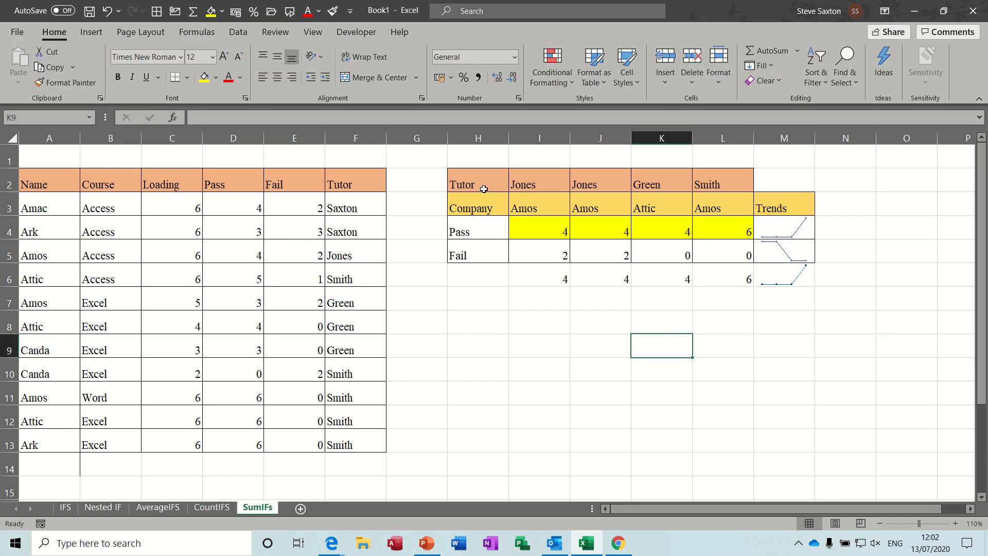
pyautogui.click(213, 15)
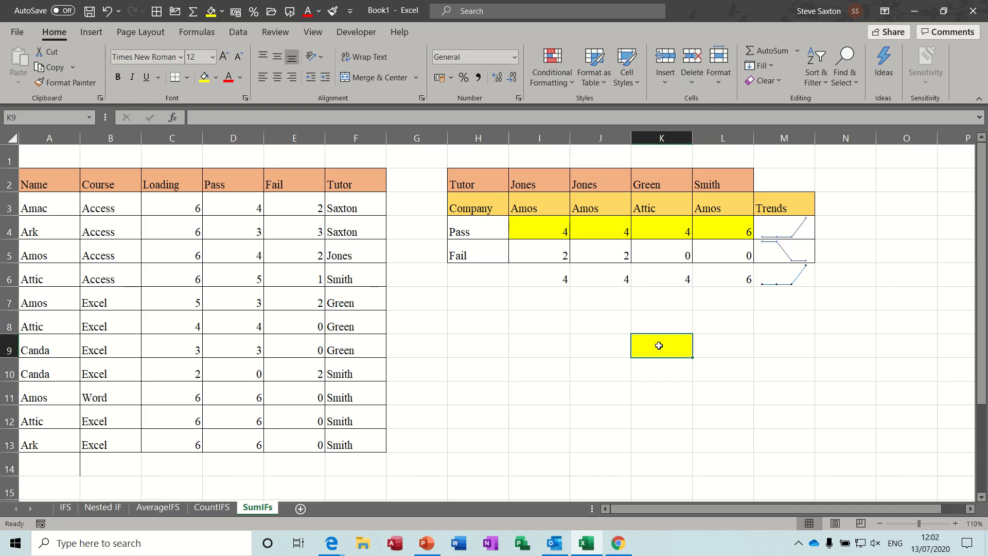
# - Clear the sparkline from cell M6
pyautogui.click(782, 276)
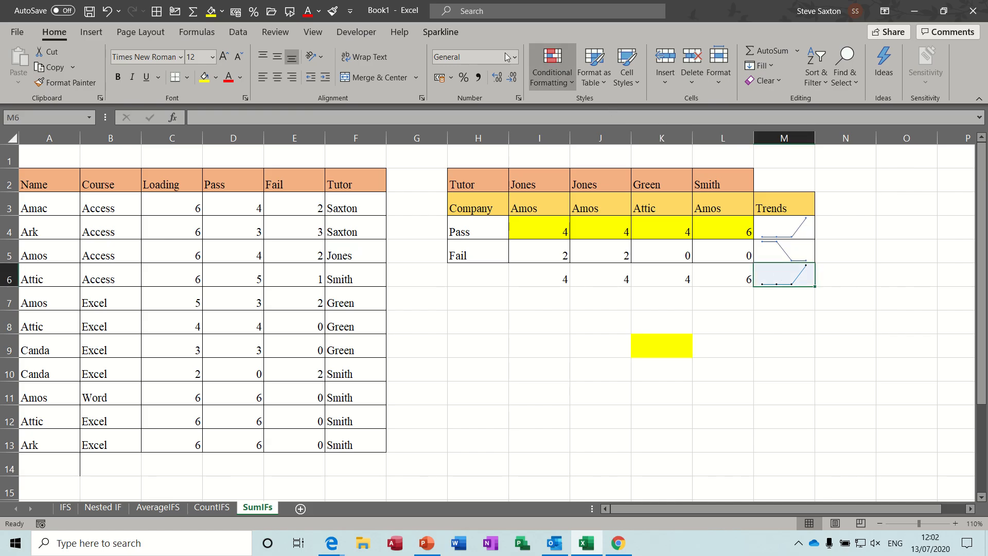
pyautogui.click(436, 33)
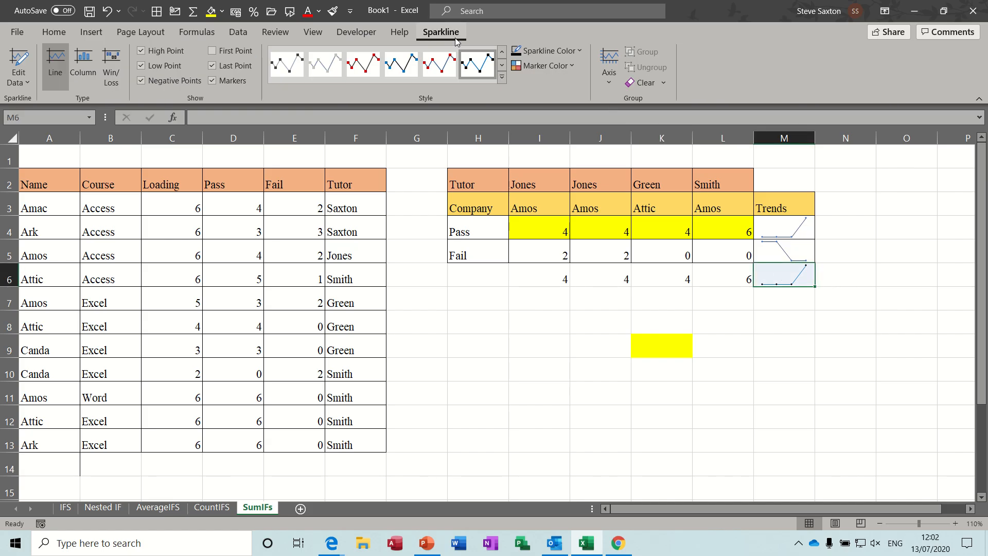
pyautogui.click(644, 83)
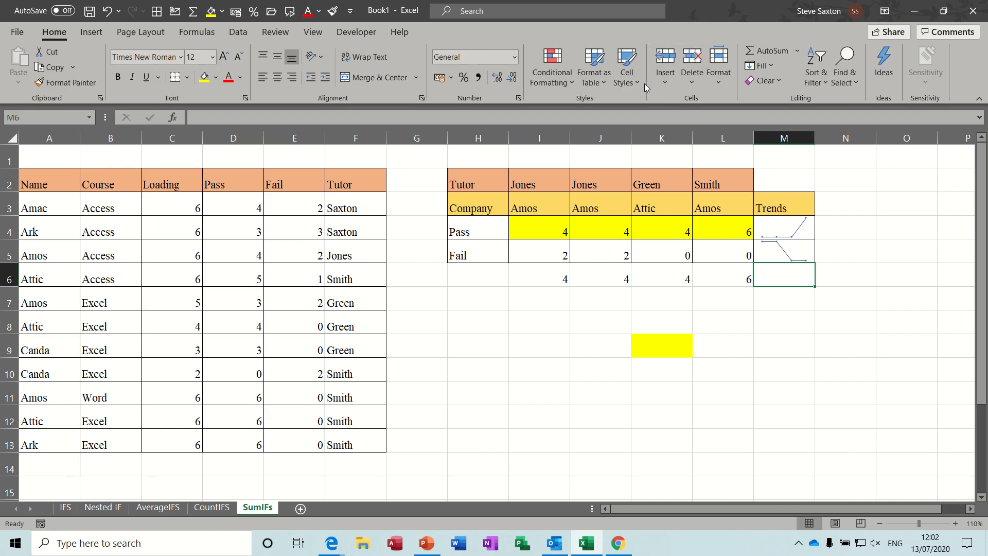